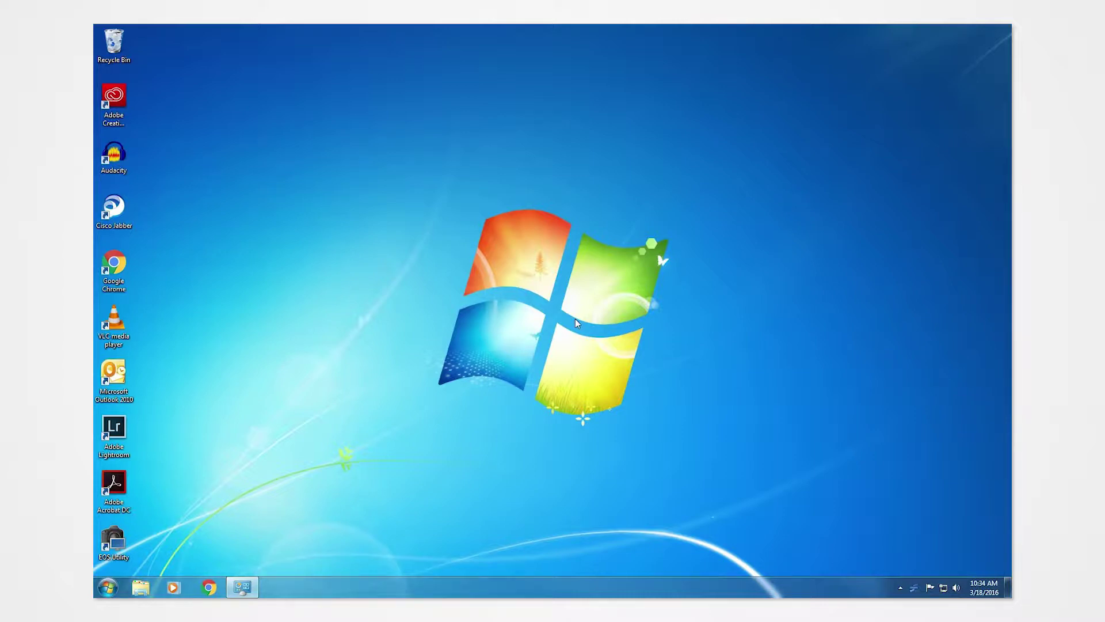
Step: Check the System information window, then load me-vis.com in Internet Explorer
key(super+Pause)
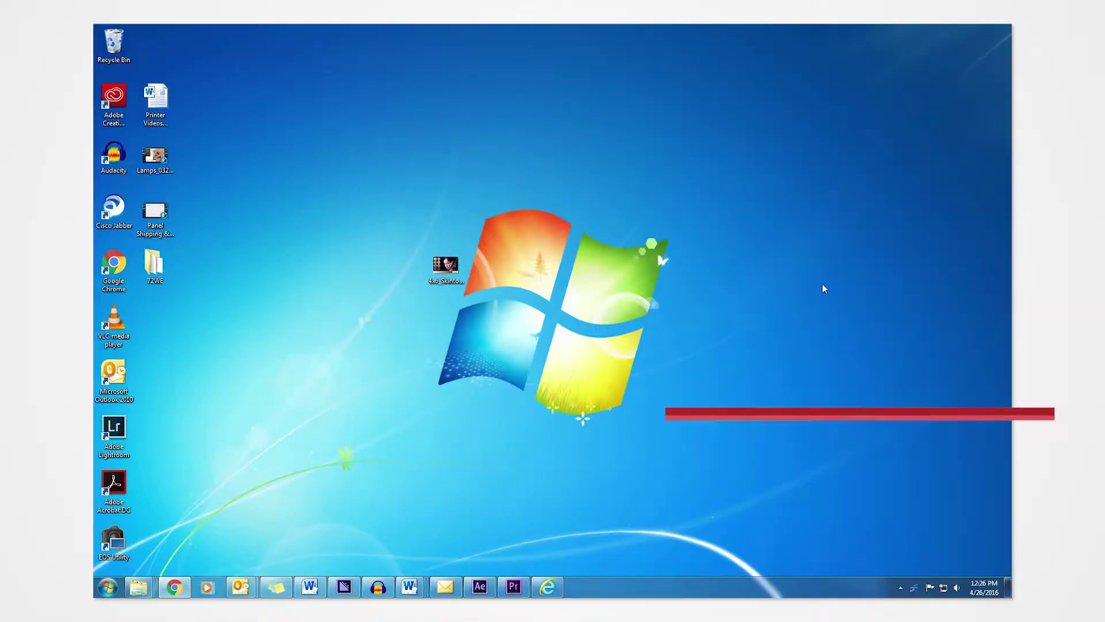
click(548, 586)
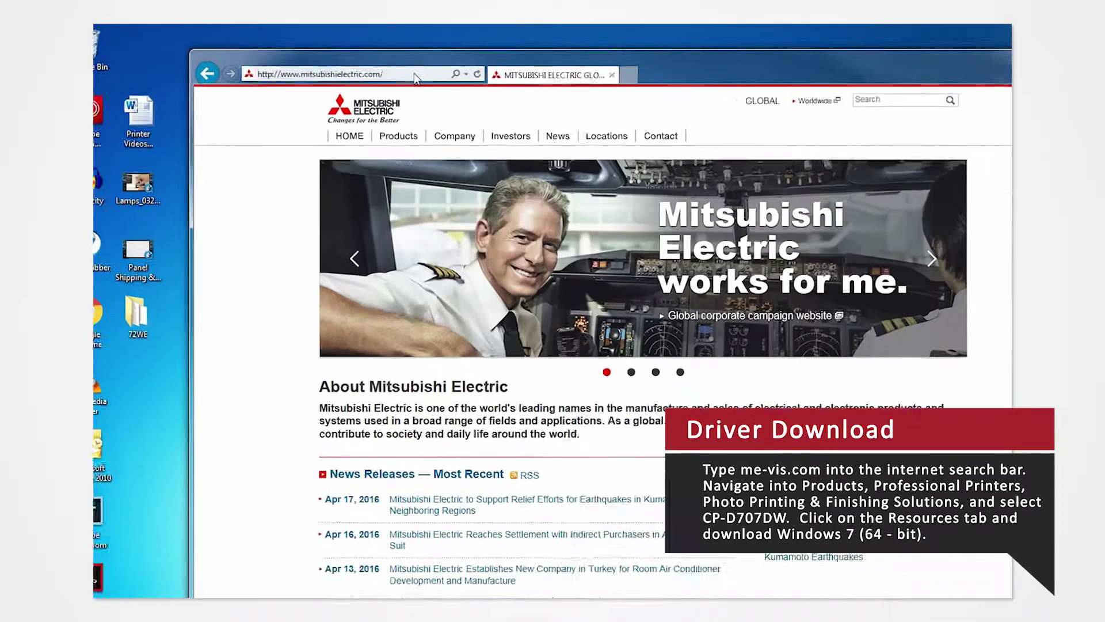
click(413, 73)
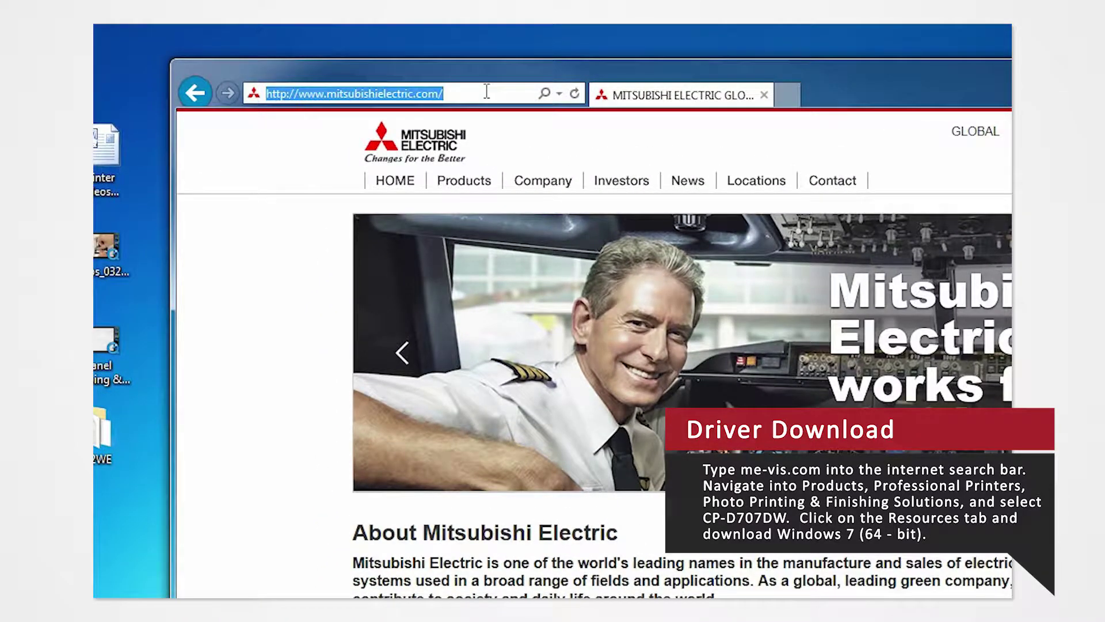
text(me-vis.com/)
key(Return)
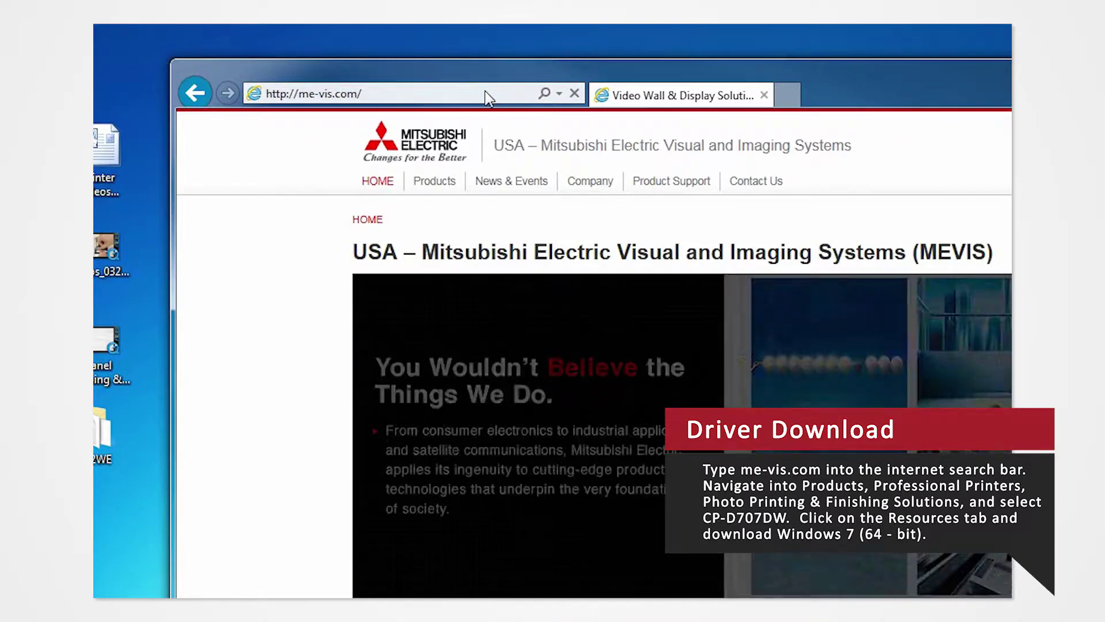
Step: Go through Professional Printers > Photography Printing and Finishing Solutions to the CP-D707DW page
mouse_move(445, 185)
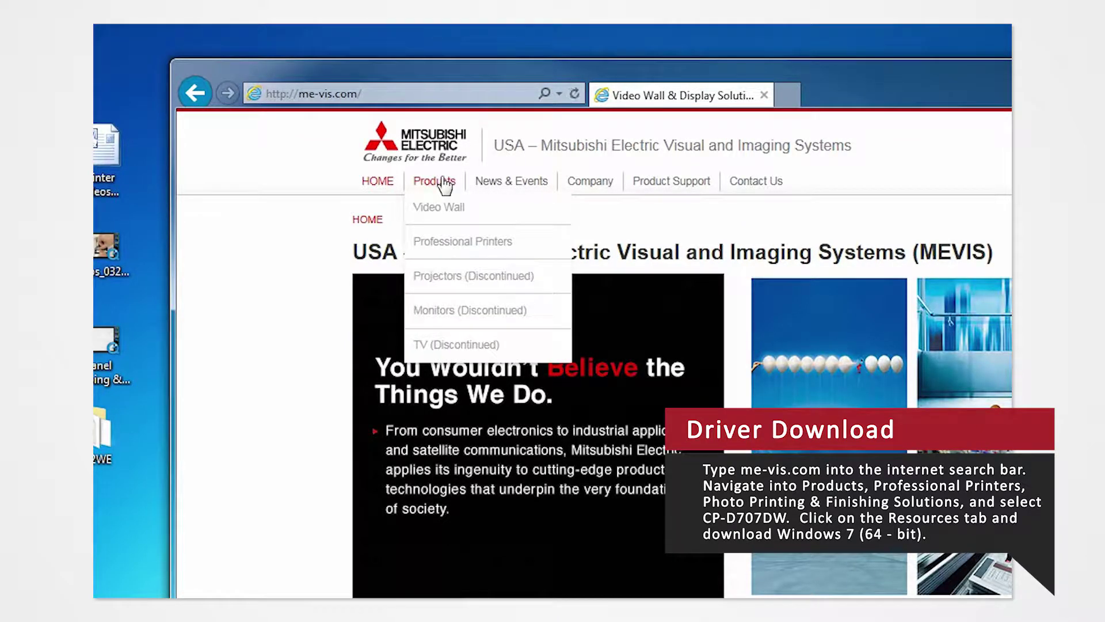
click(458, 245)
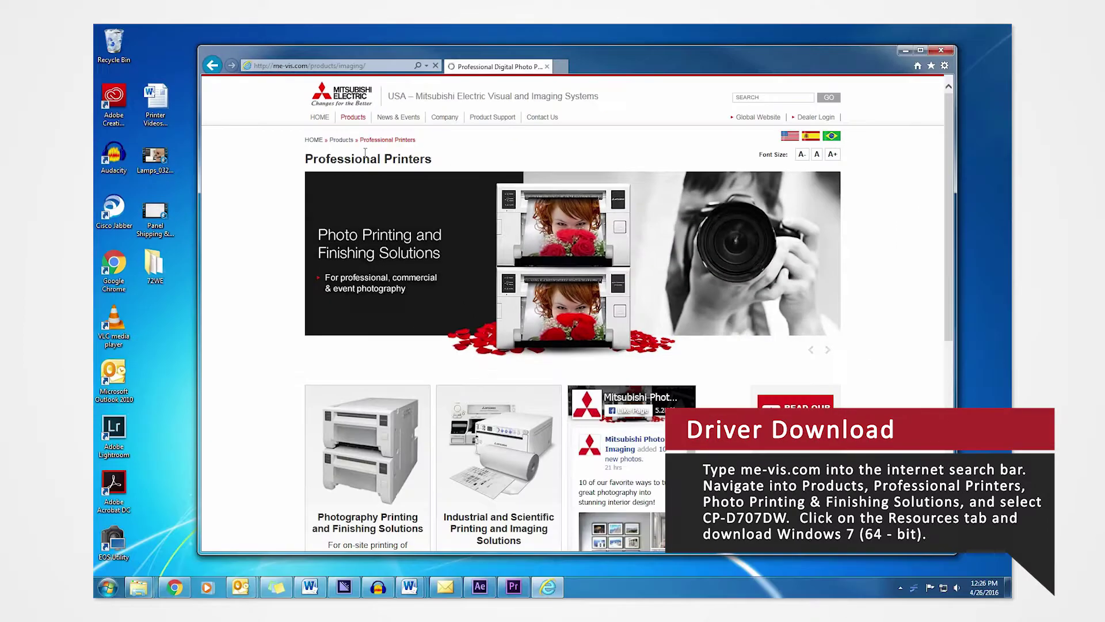
click(354, 457)
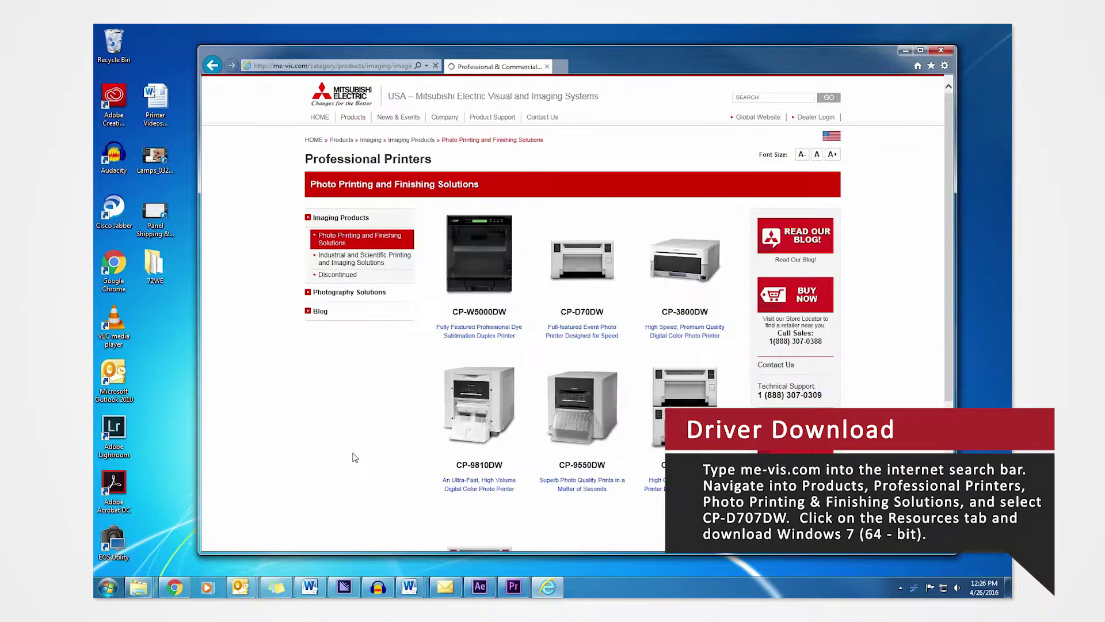
scroll(354, 457, down, 1)
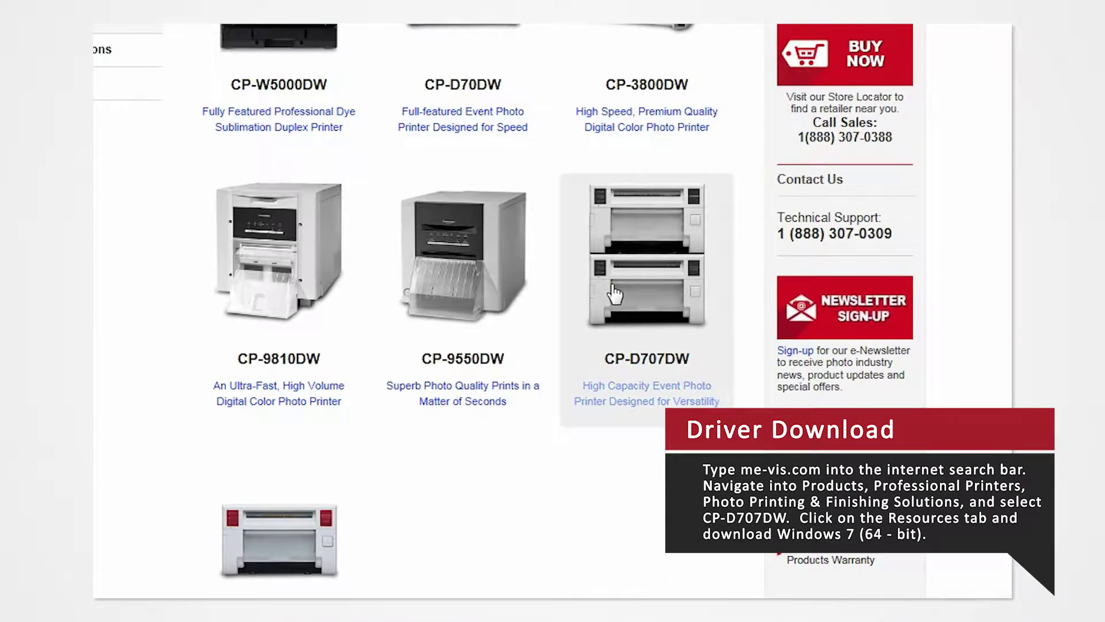
click(614, 292)
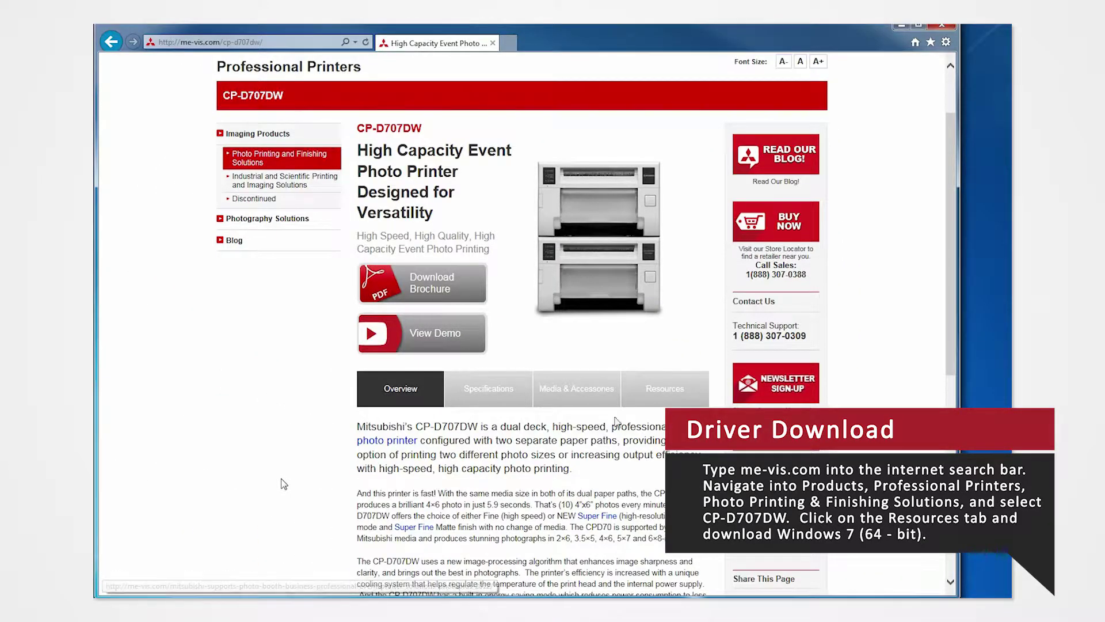
Step: Save the Windows 7 / Vista (64-bit) driver zip from the Resources section to the Desktop
click(655, 399)
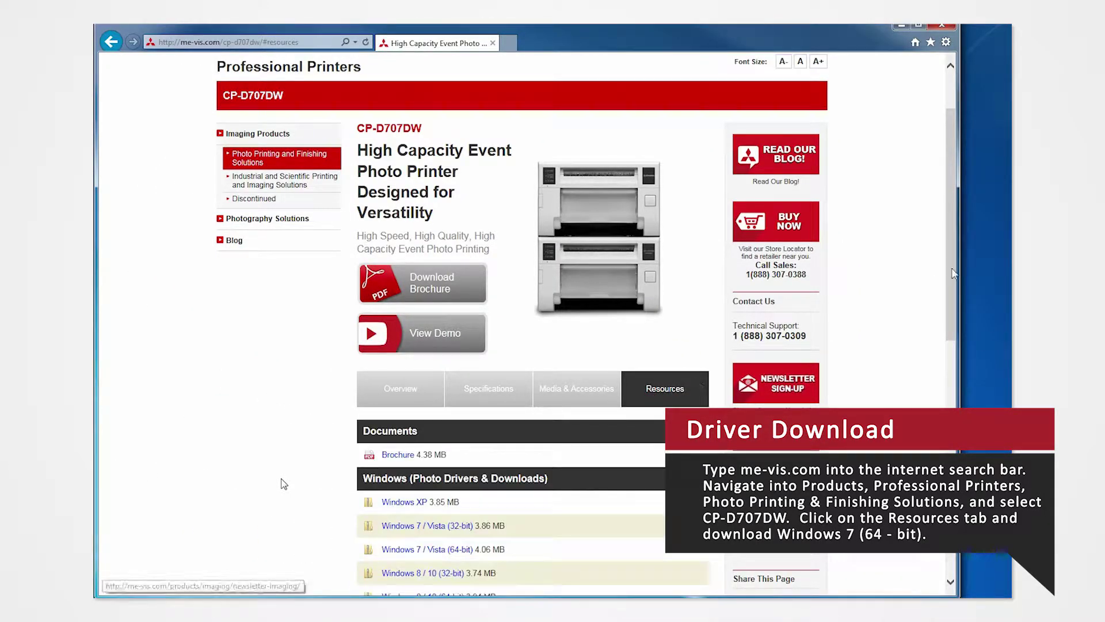
scroll(217, 489, down, 2)
scroll(218, 491, down, 2)
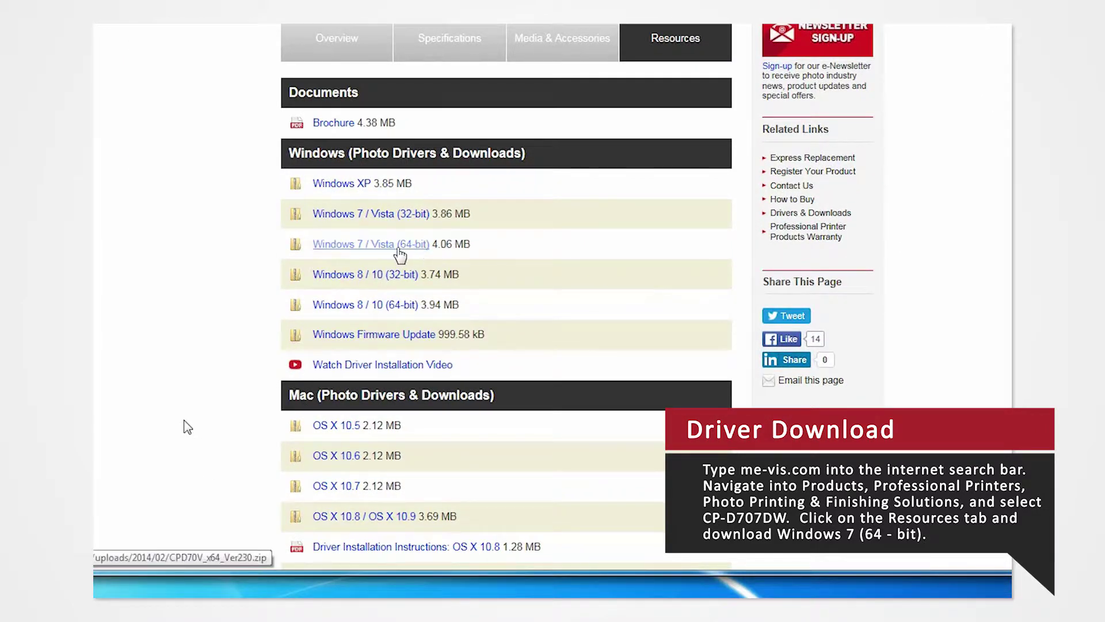
right_click(397, 248)
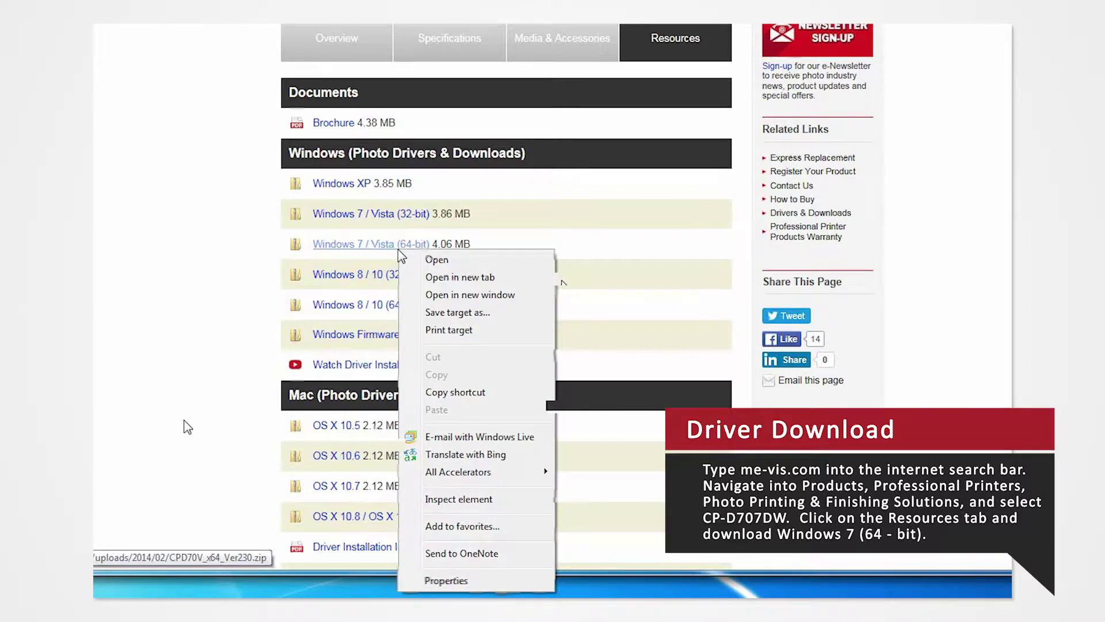
click(563, 282)
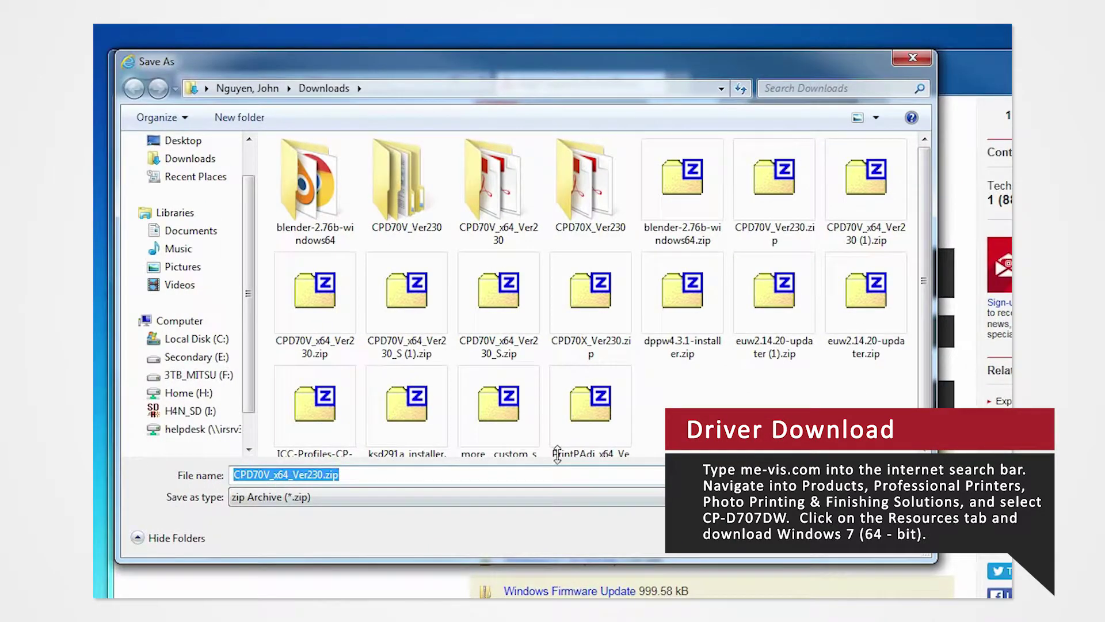
click(178, 141)
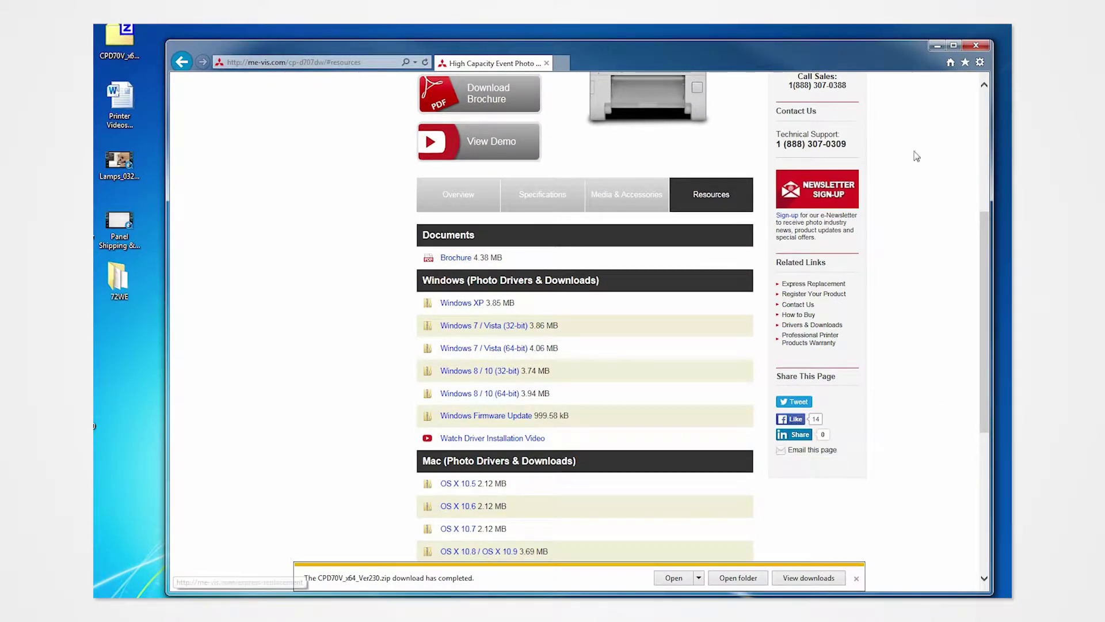
Step: Unpack CPD70V_x64_Ver230.zip with 7-Zip Extract Here, placing zip and folder at the desktop centre
click(937, 46)
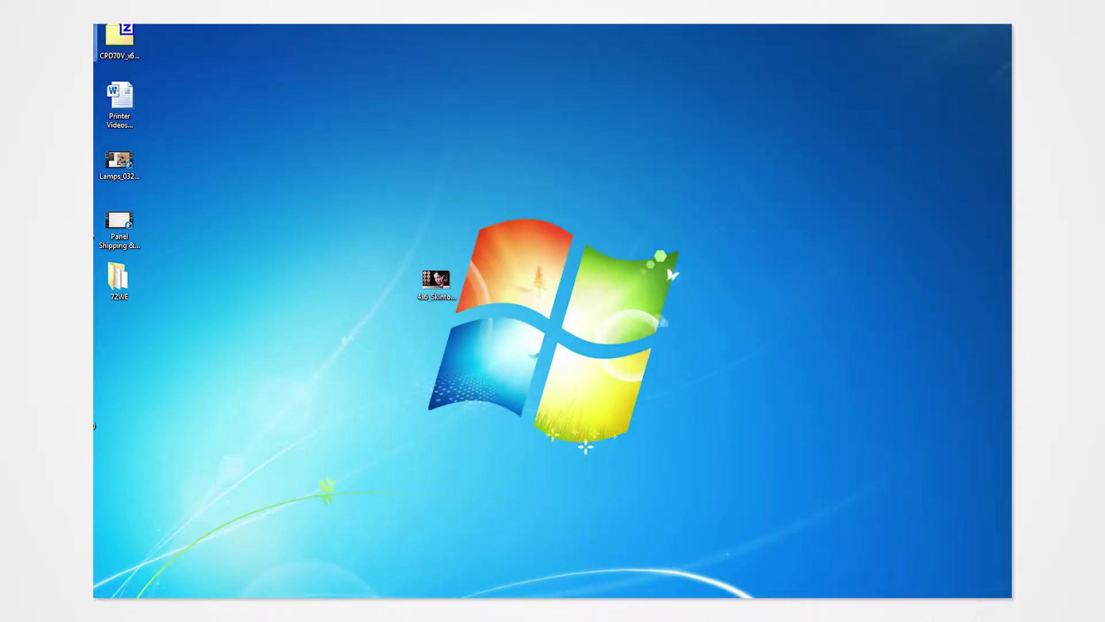
drag(119, 37, 552, 318)
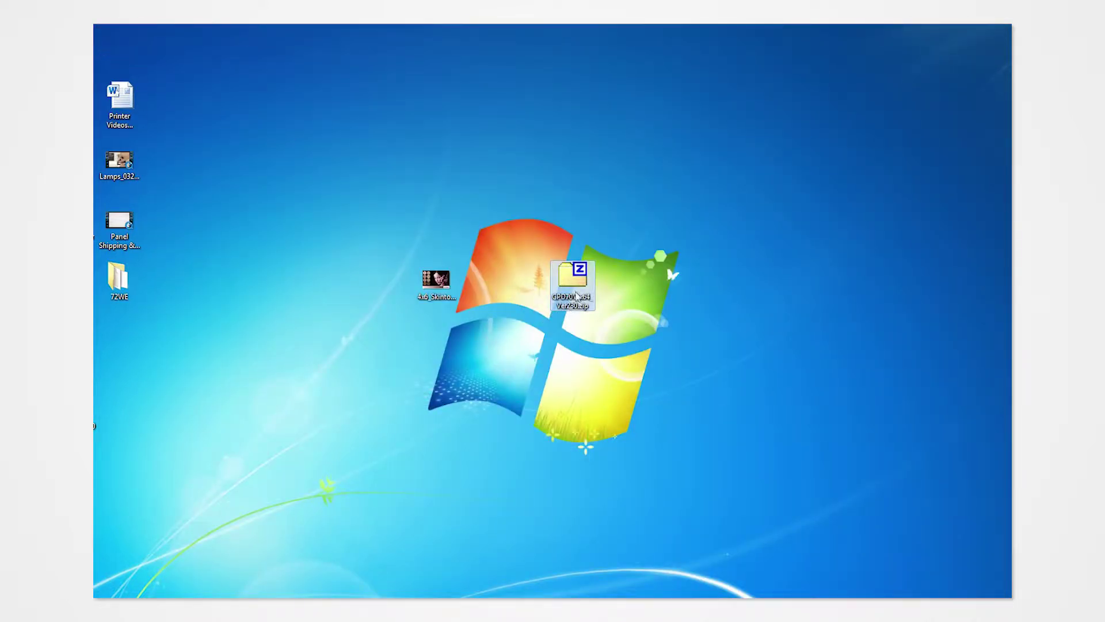
right_click(578, 287)
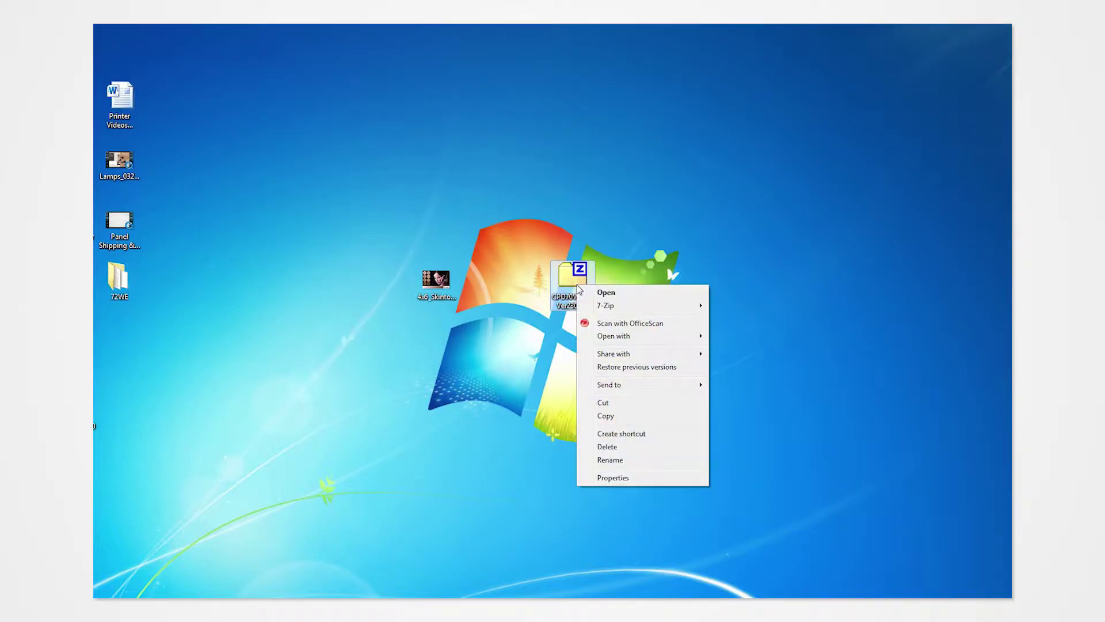
mouse_move(636, 339)
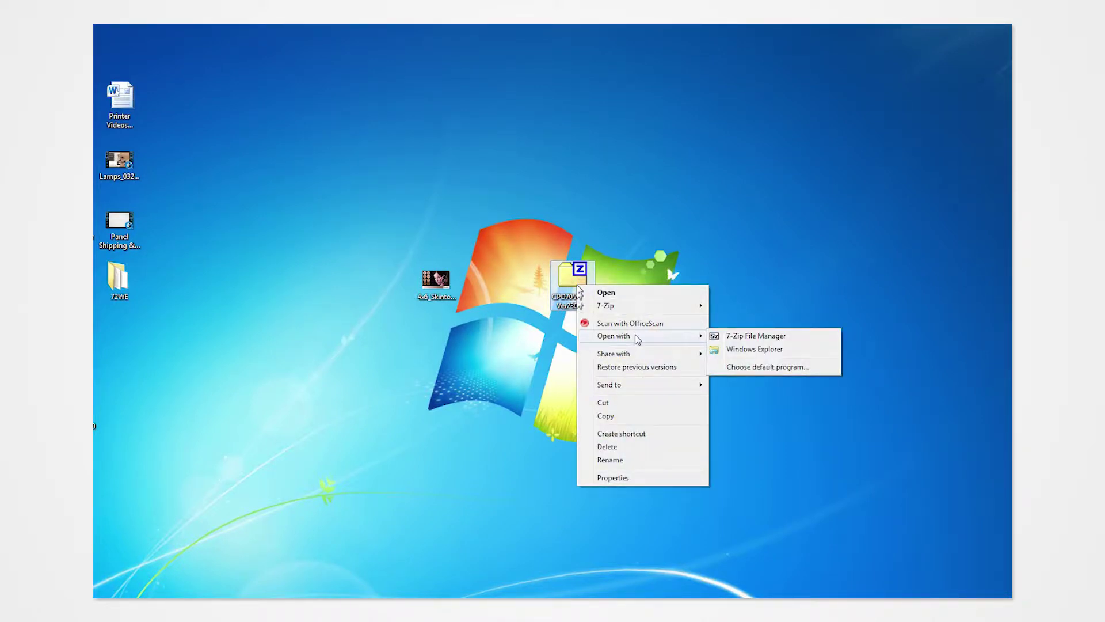
mouse_move(641, 311)
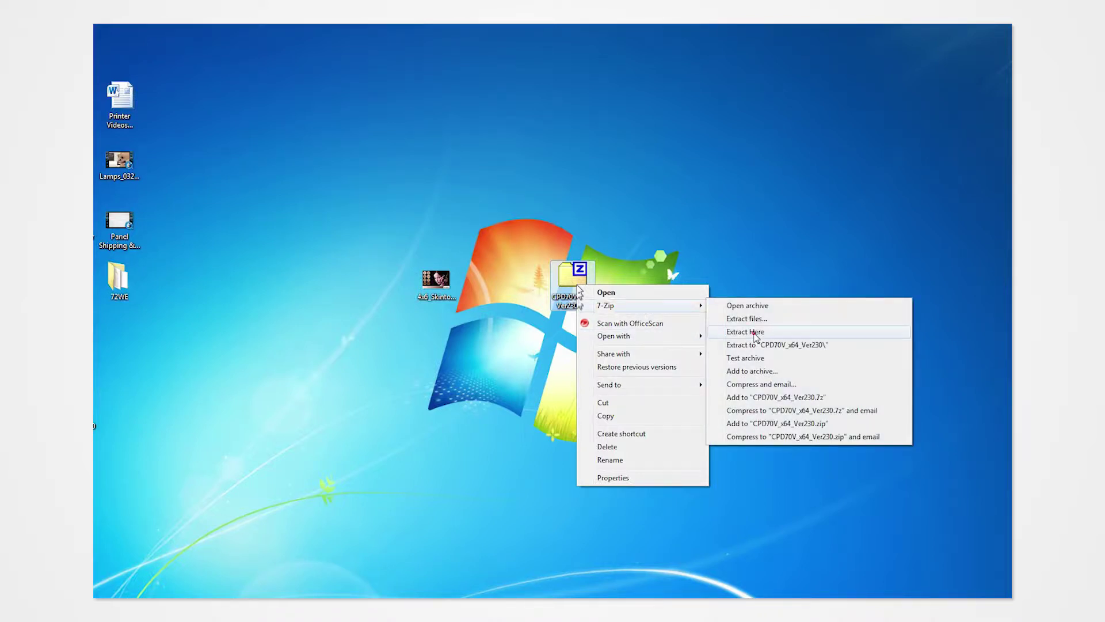
click(755, 336)
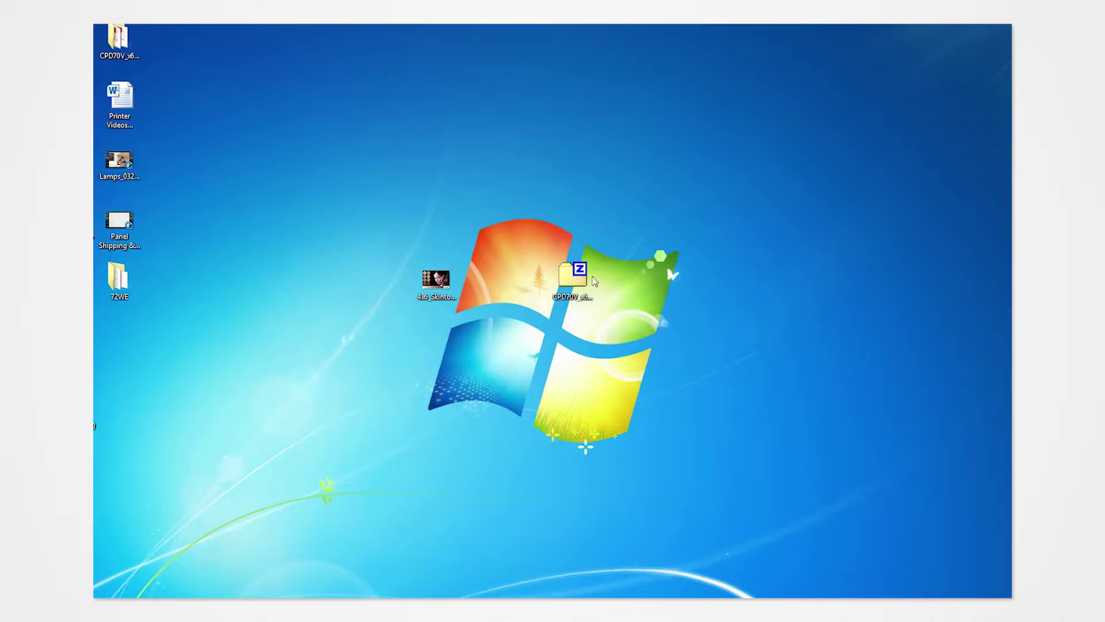
drag(136, 46, 545, 348)
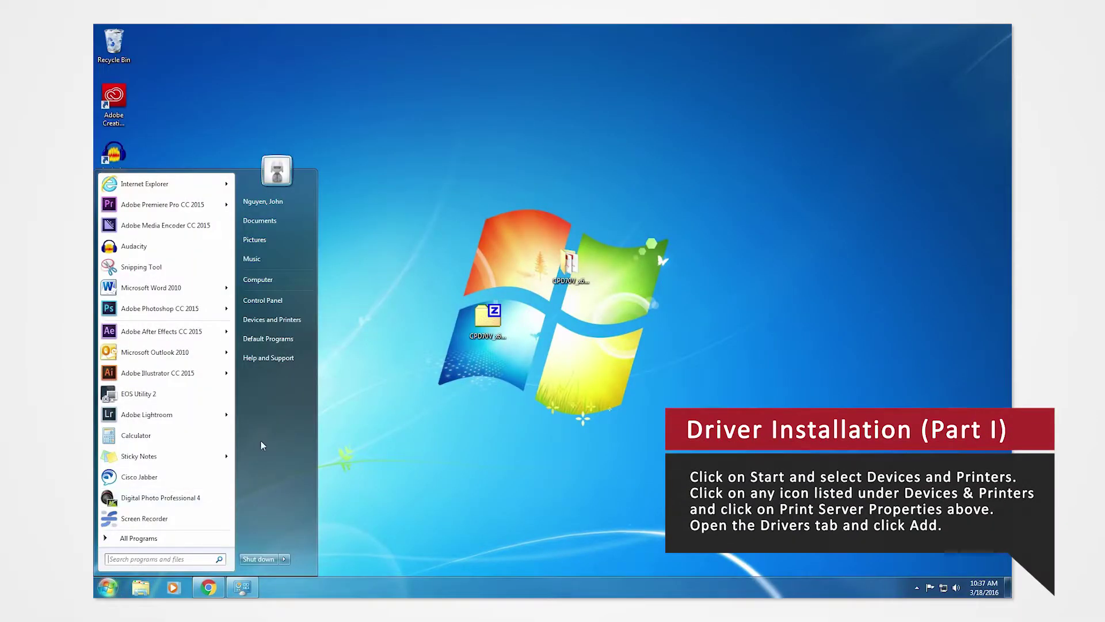
Step: Open Print Server Properties from Devices and Printers and show its Drivers tab
click(283, 322)
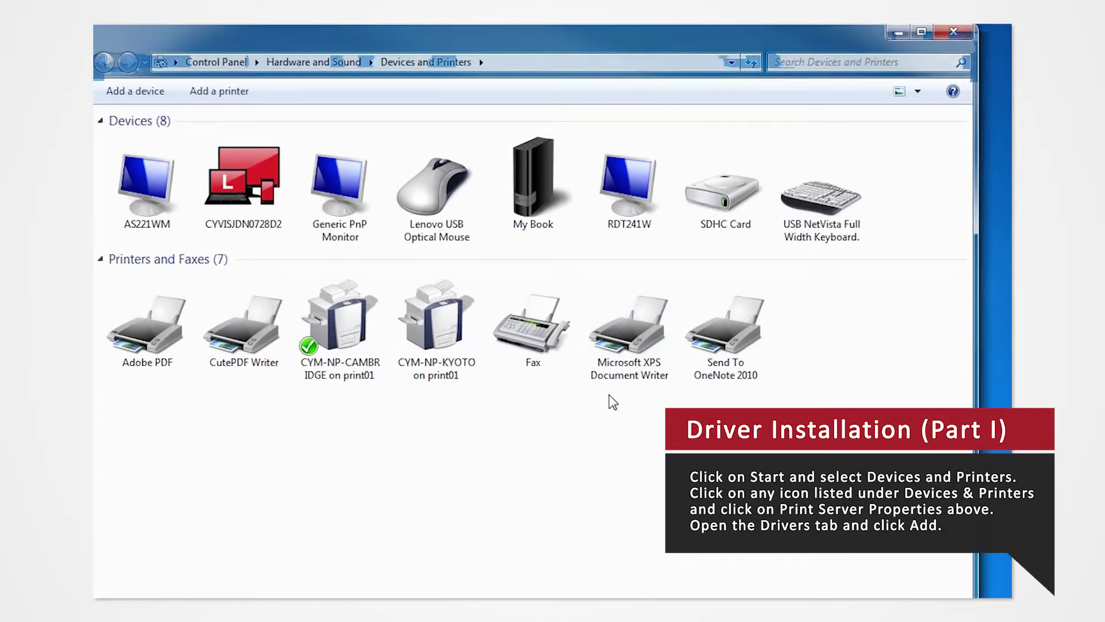
click(627, 316)
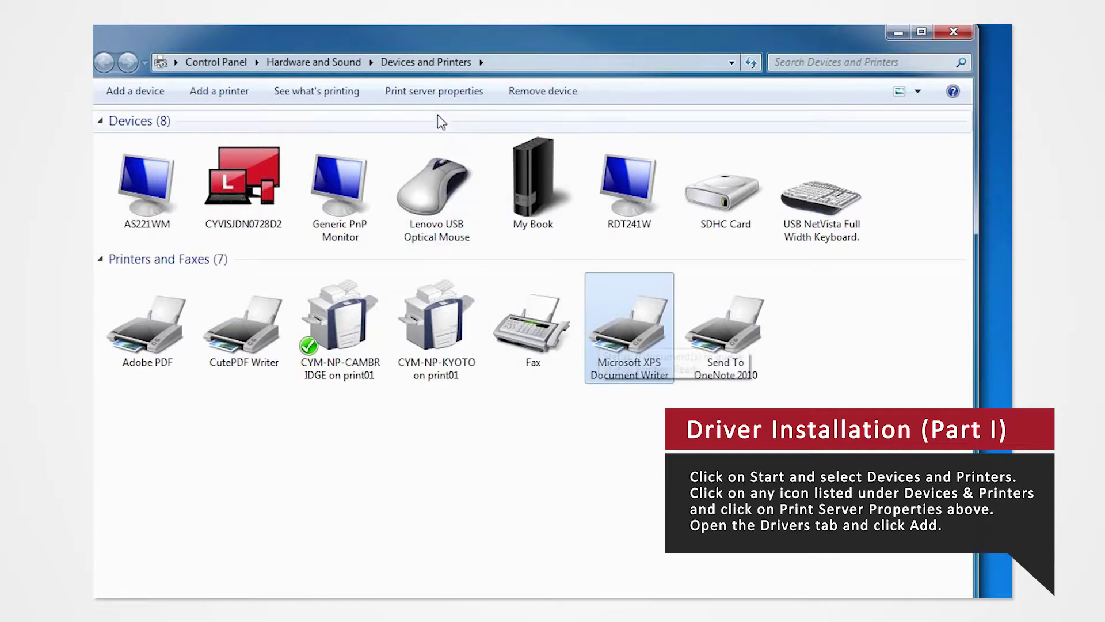
click(443, 92)
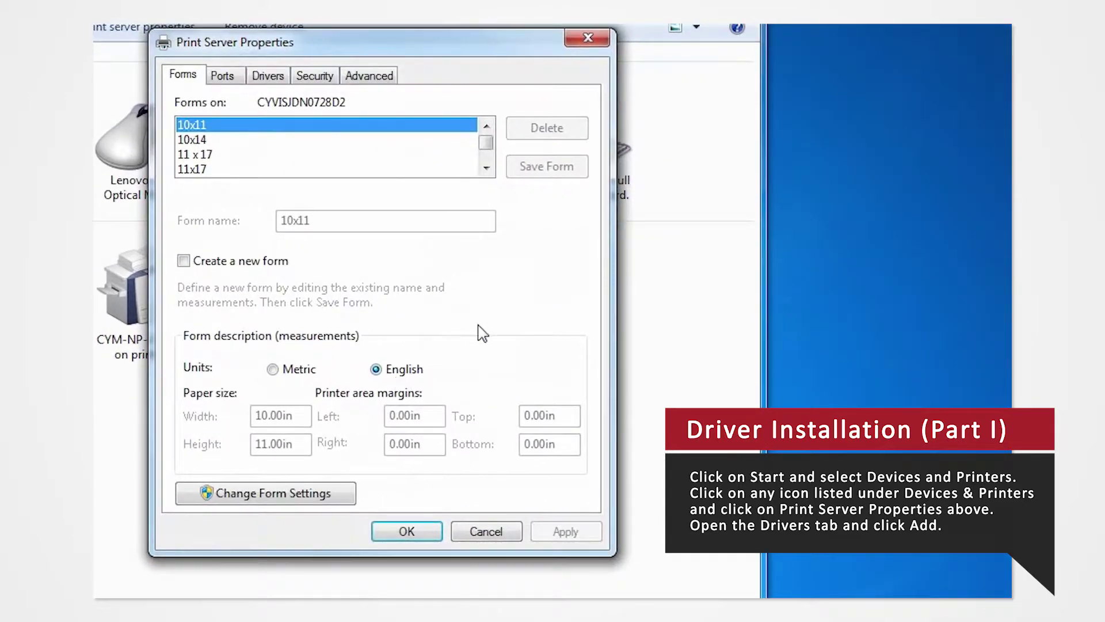
click(269, 77)
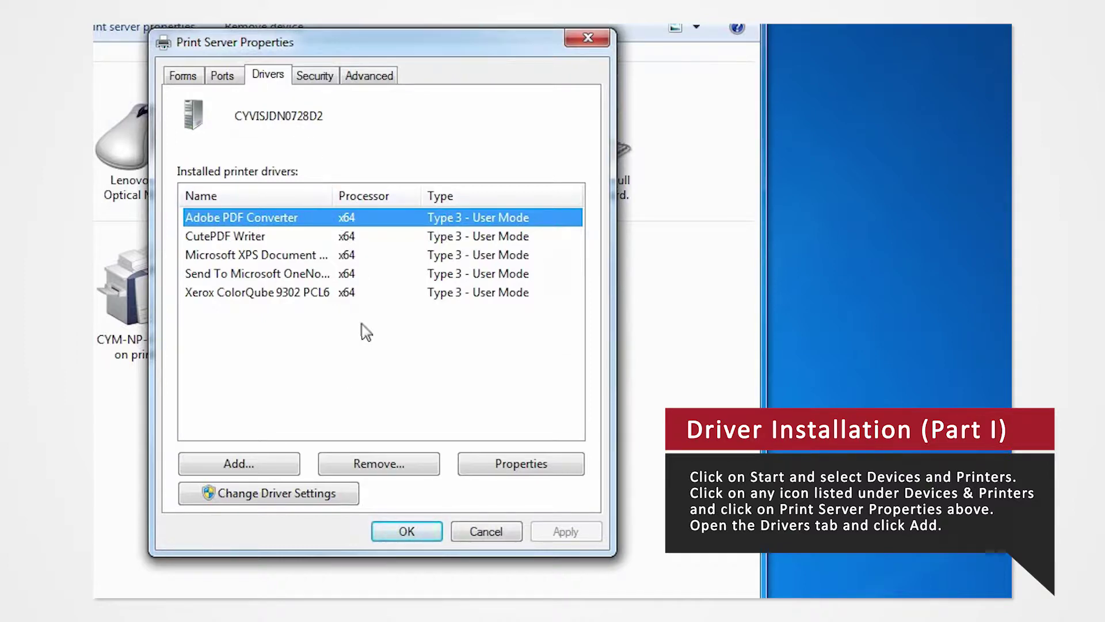
Step: Start the Add Printer Driver Wizard for the x64 processor and choose Have Disk
click(244, 466)
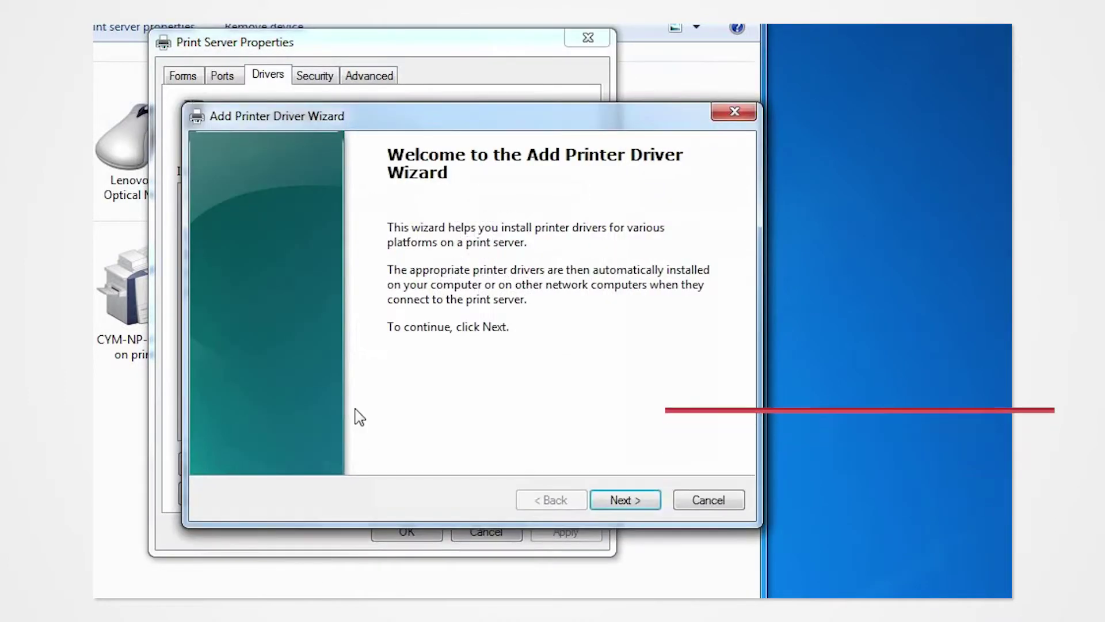
click(616, 504)
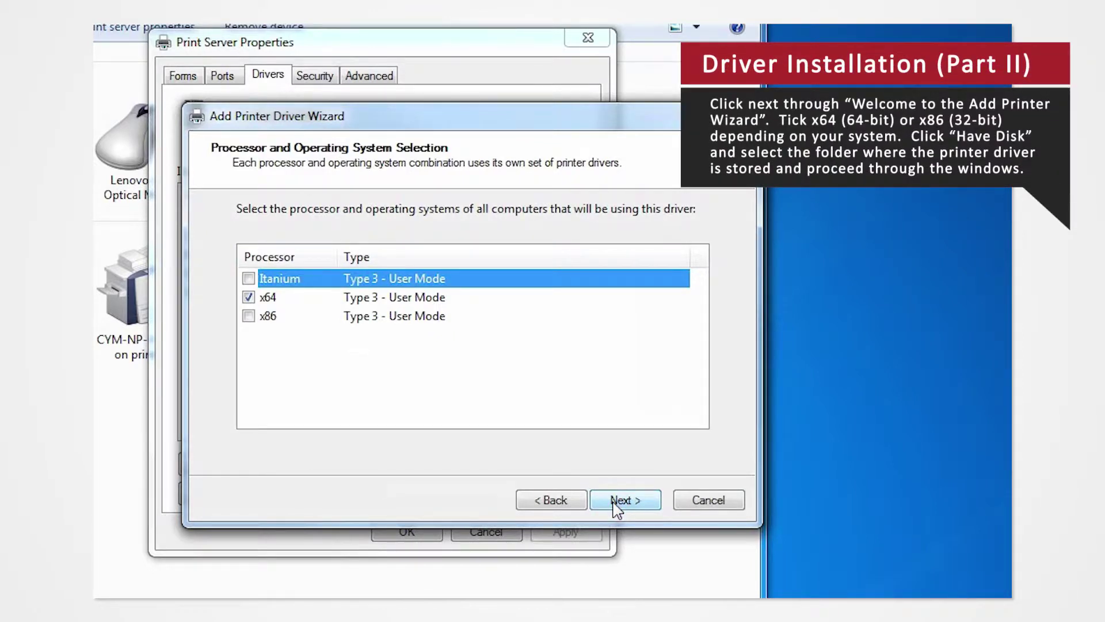
click(426, 299)
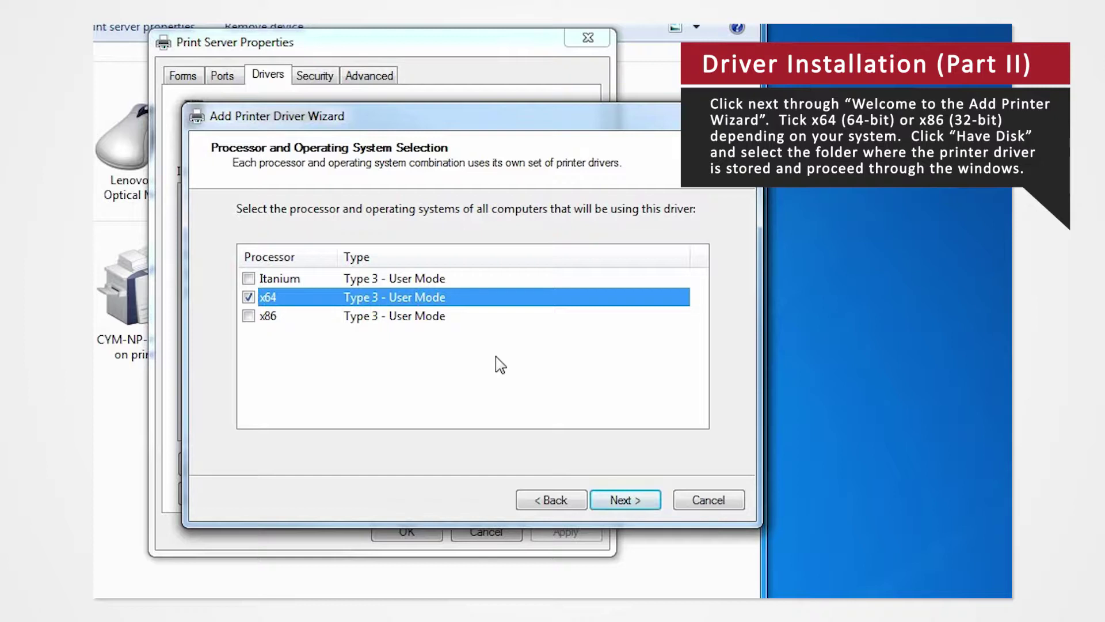
click(431, 316)
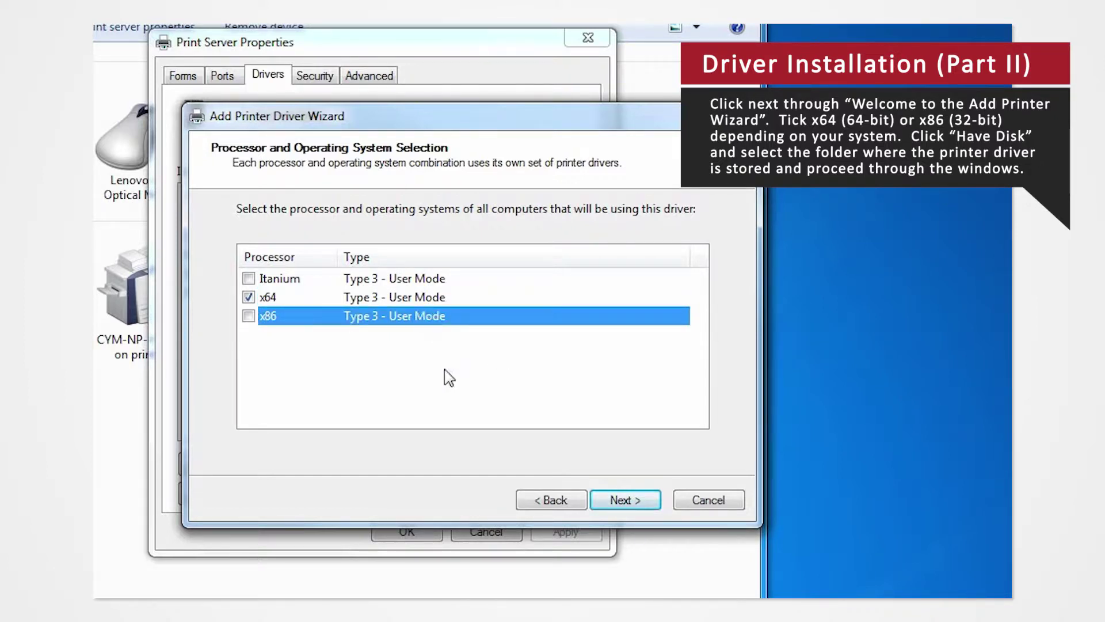
click(403, 297)
click(622, 499)
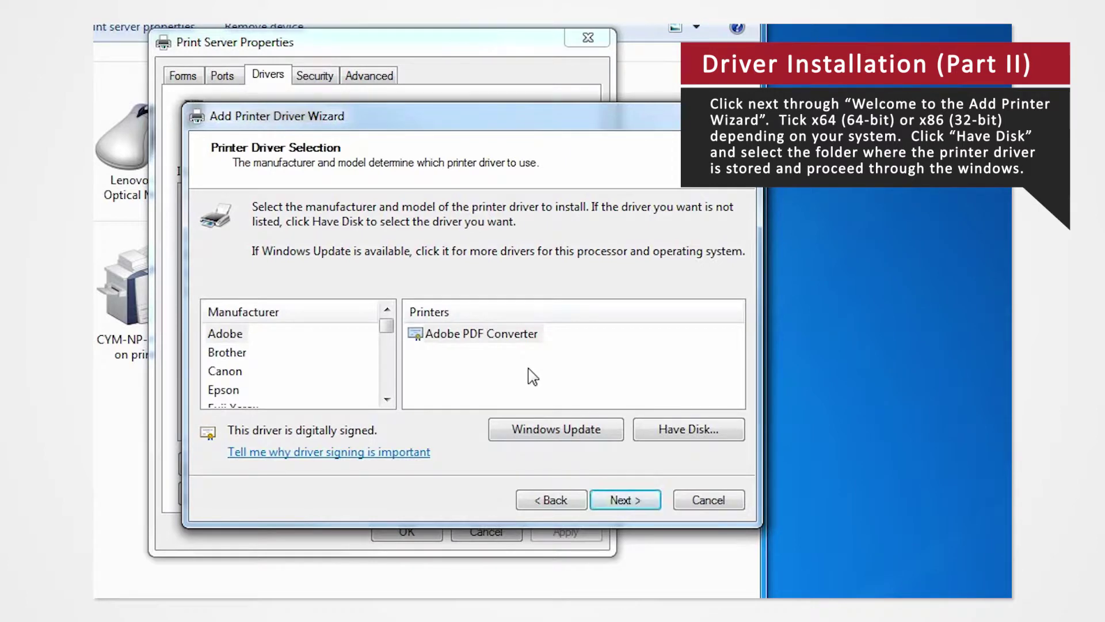
click(670, 430)
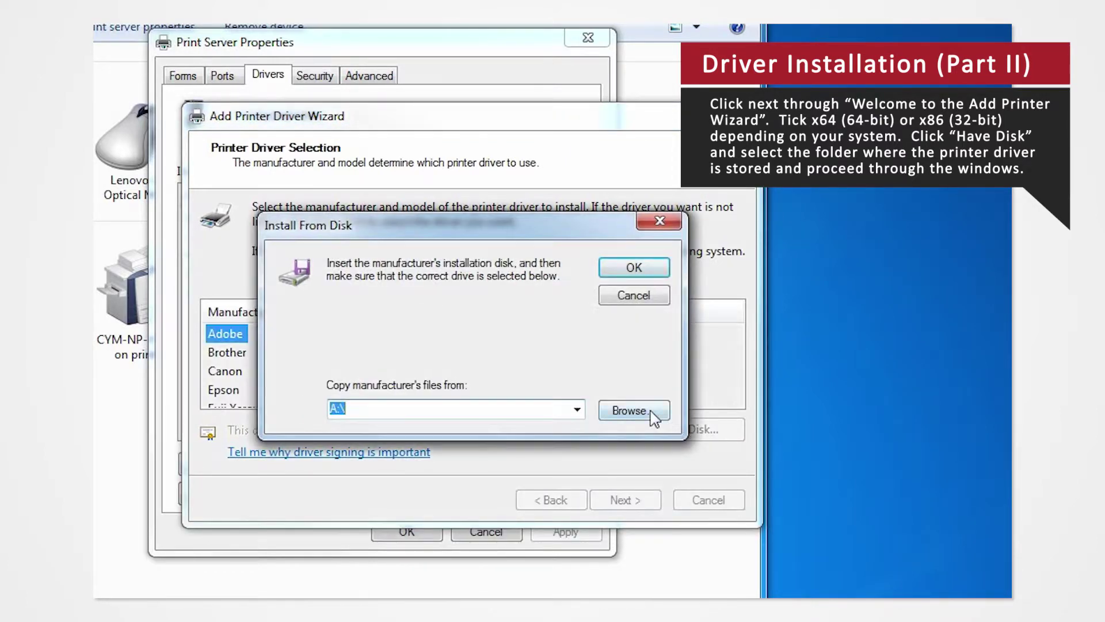
Step: Browse to Desktop\CPD70V_x64_Ver230 and pick CPD70N0.INF as the driver source
click(631, 410)
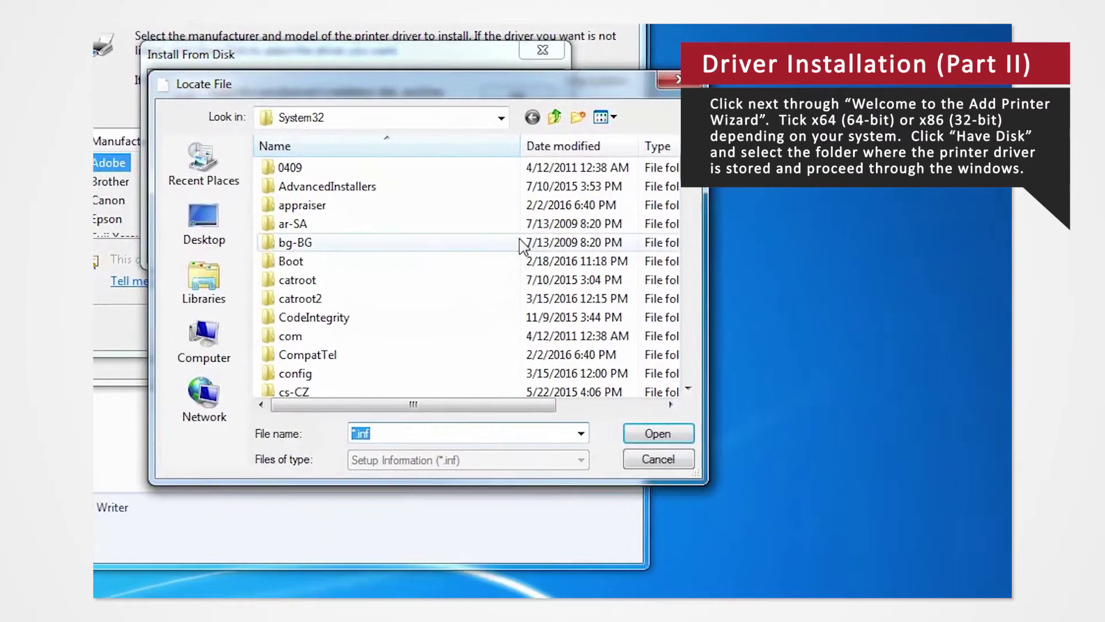
click(180, 227)
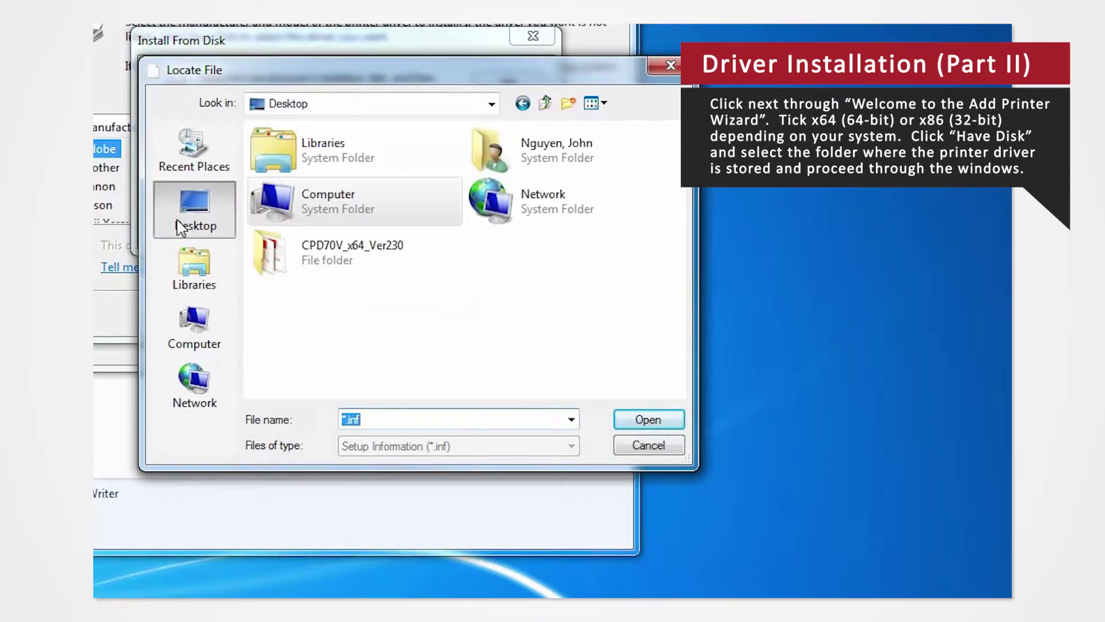
double_click(297, 265)
click(322, 158)
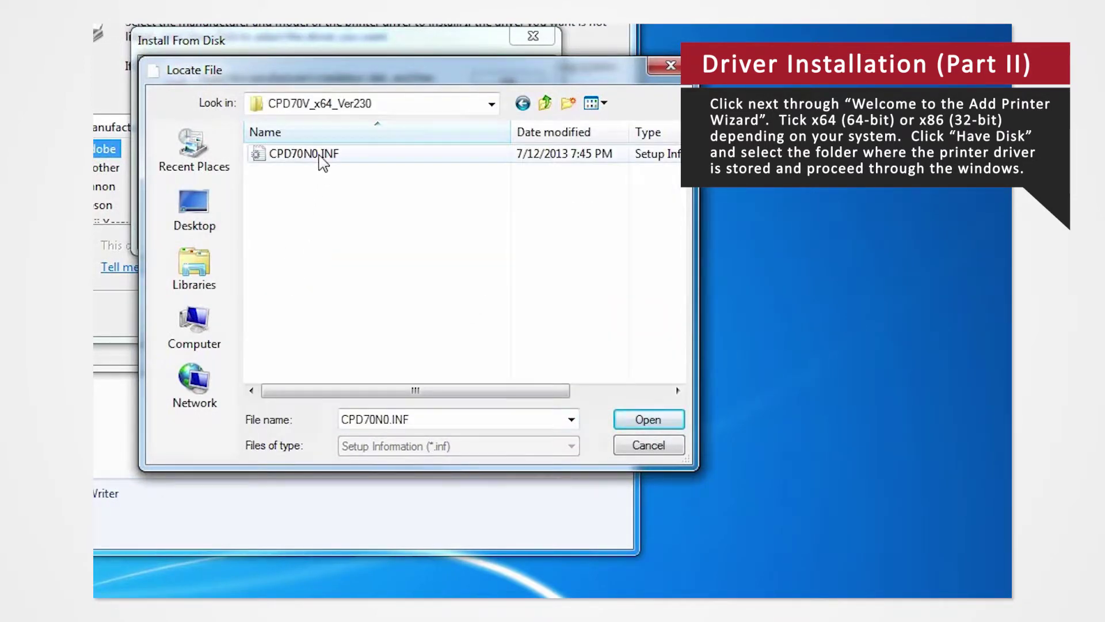
click(322, 161)
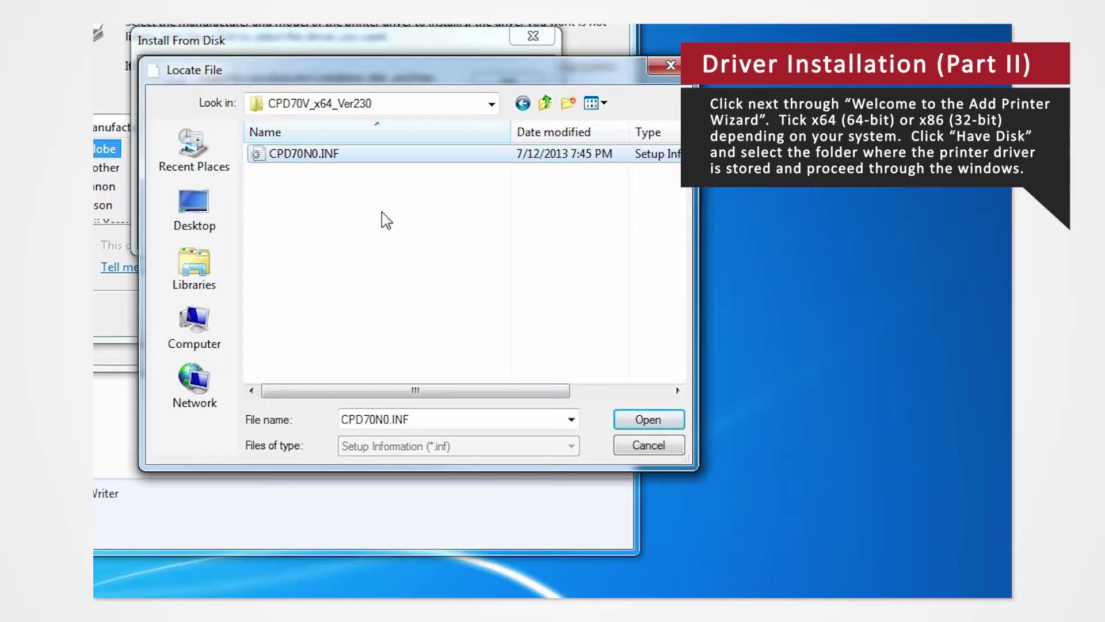
click(654, 421)
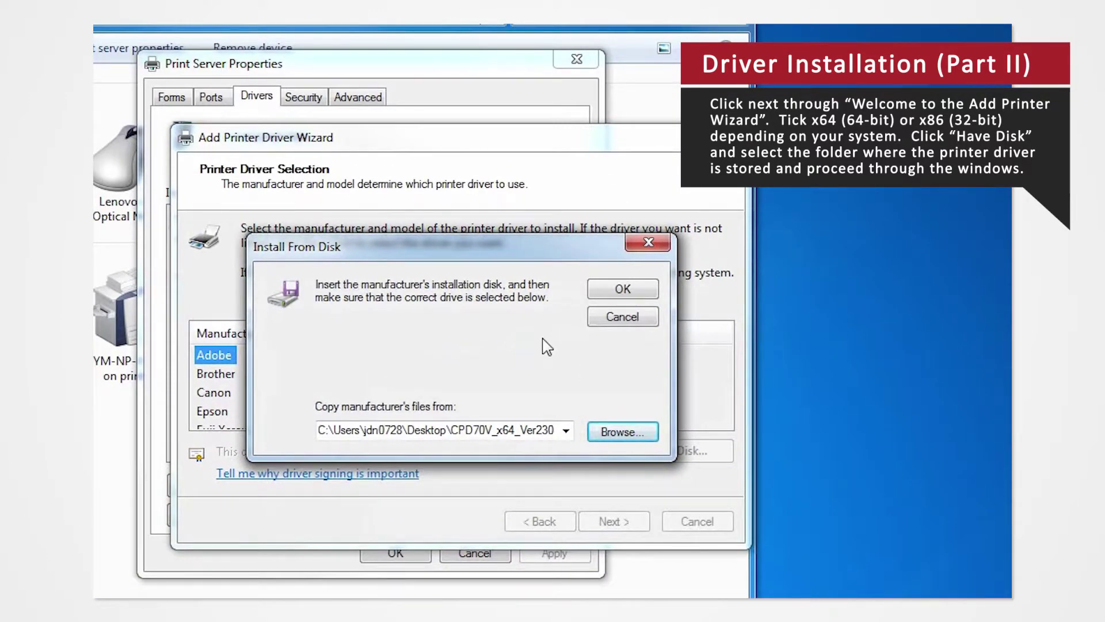
Step: Load the folder's drivers, select MITSUBISHI CP70D Series(USB), and finish the wizard
click(643, 291)
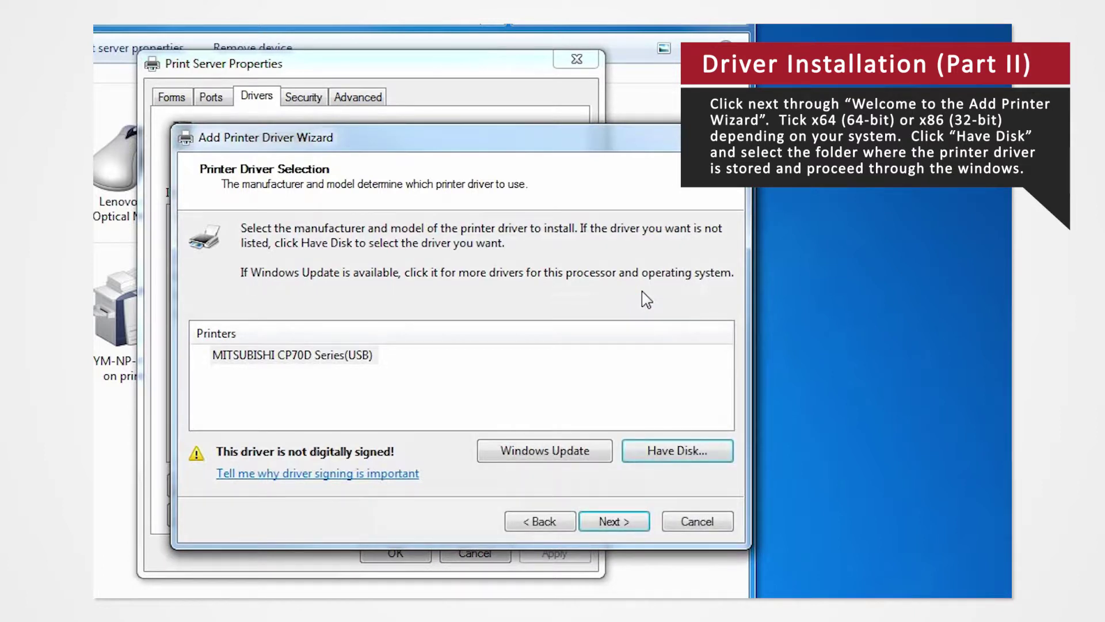
click(357, 355)
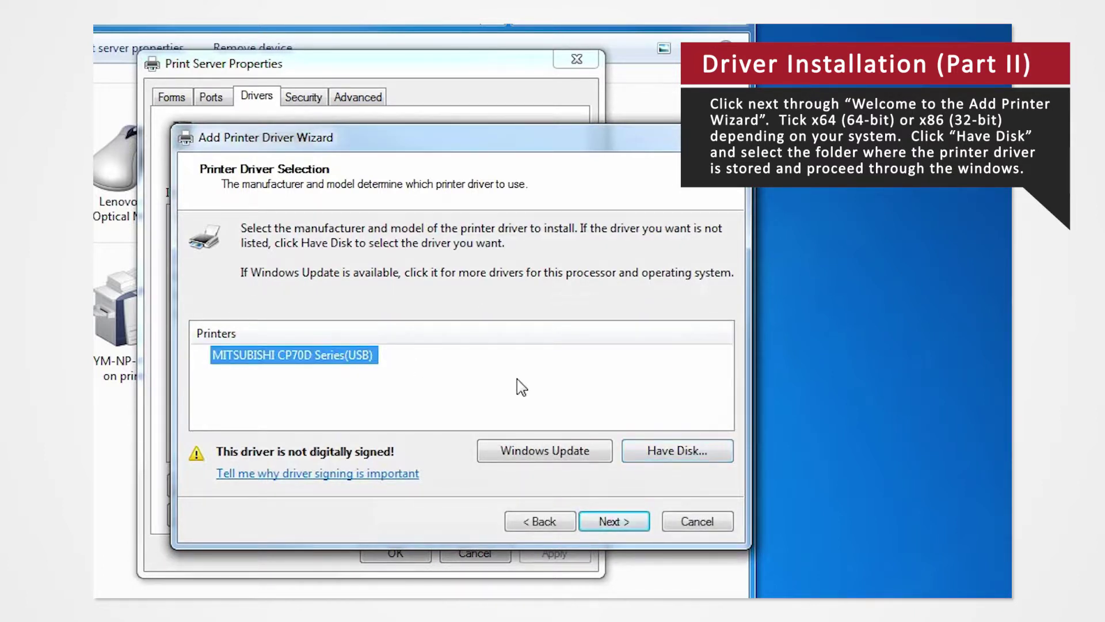
click(623, 521)
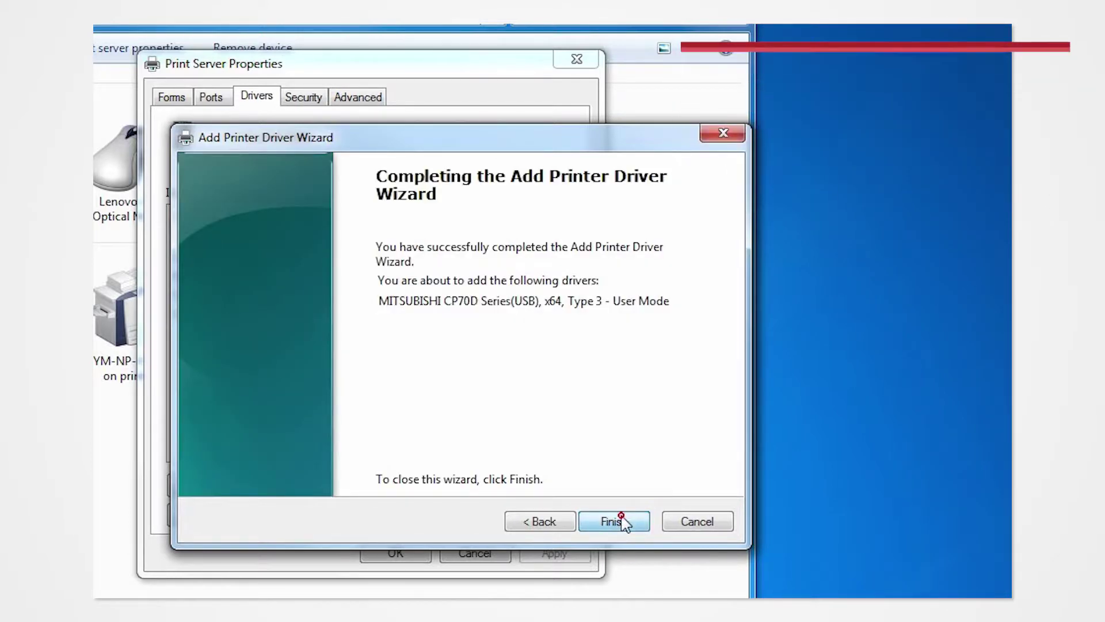
click(624, 521)
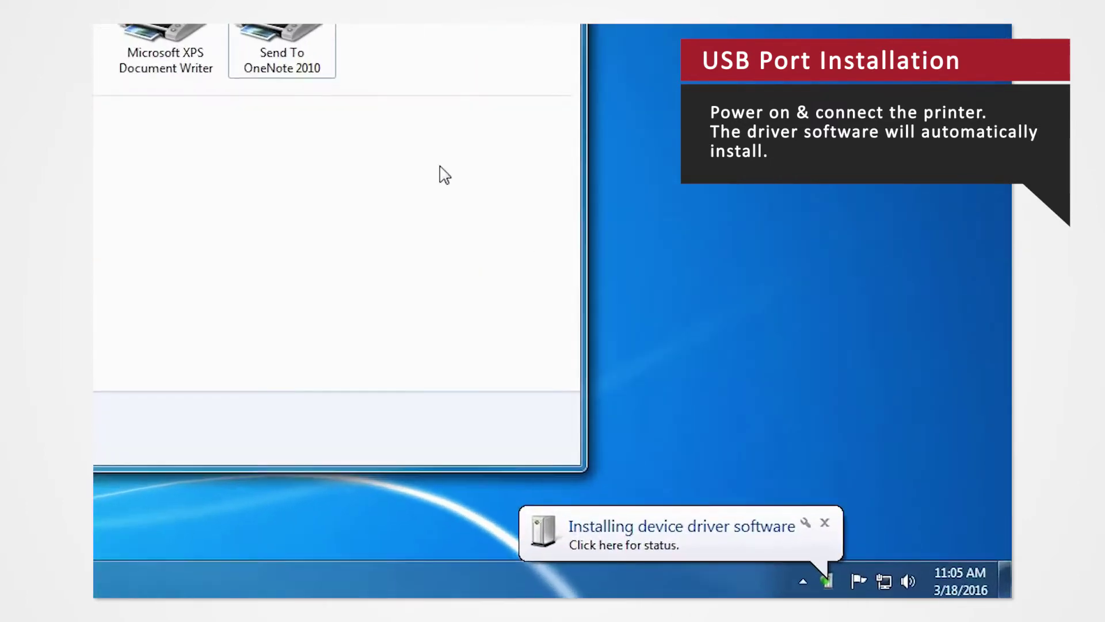
Step: Close the ready-to-use driver report and check the MITSUBISHI printer in Devices and Printers
click(793, 554)
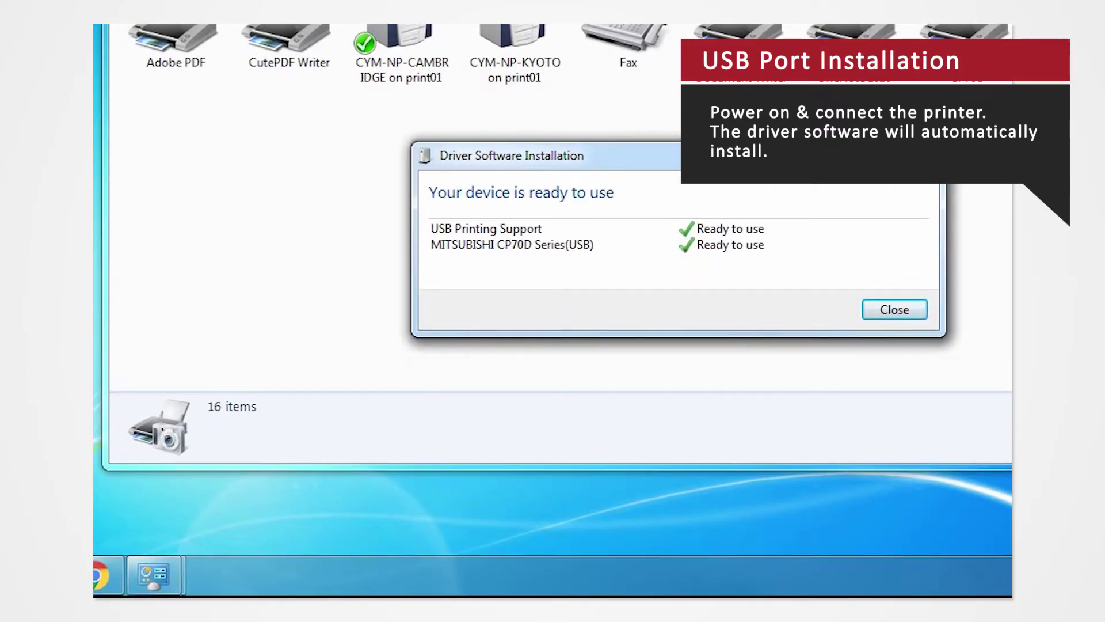
click(894, 309)
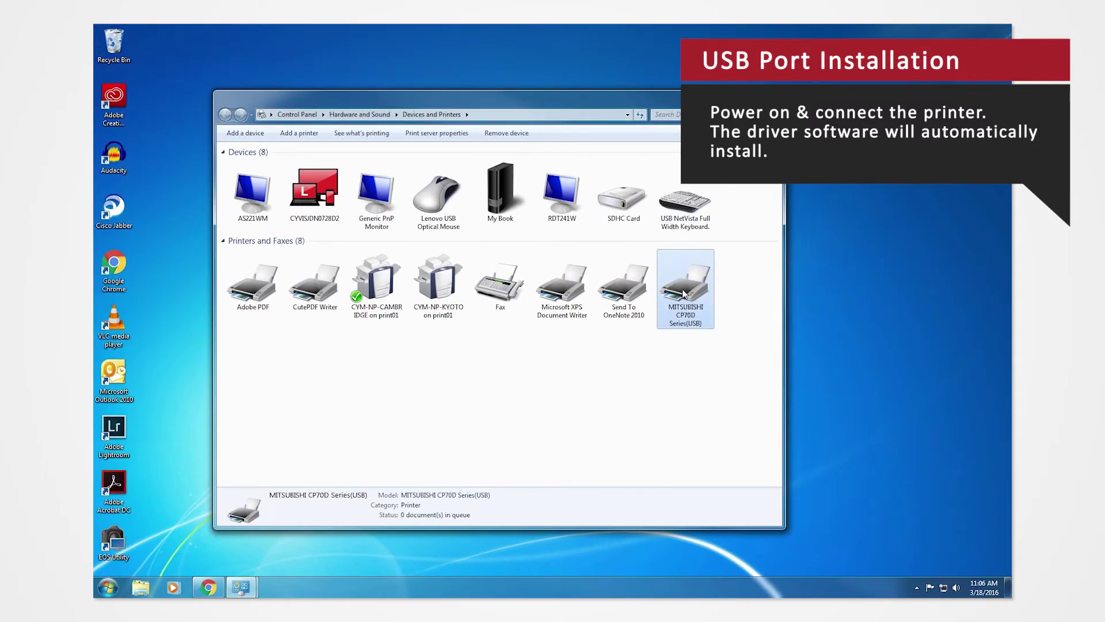
right_click(684, 291)
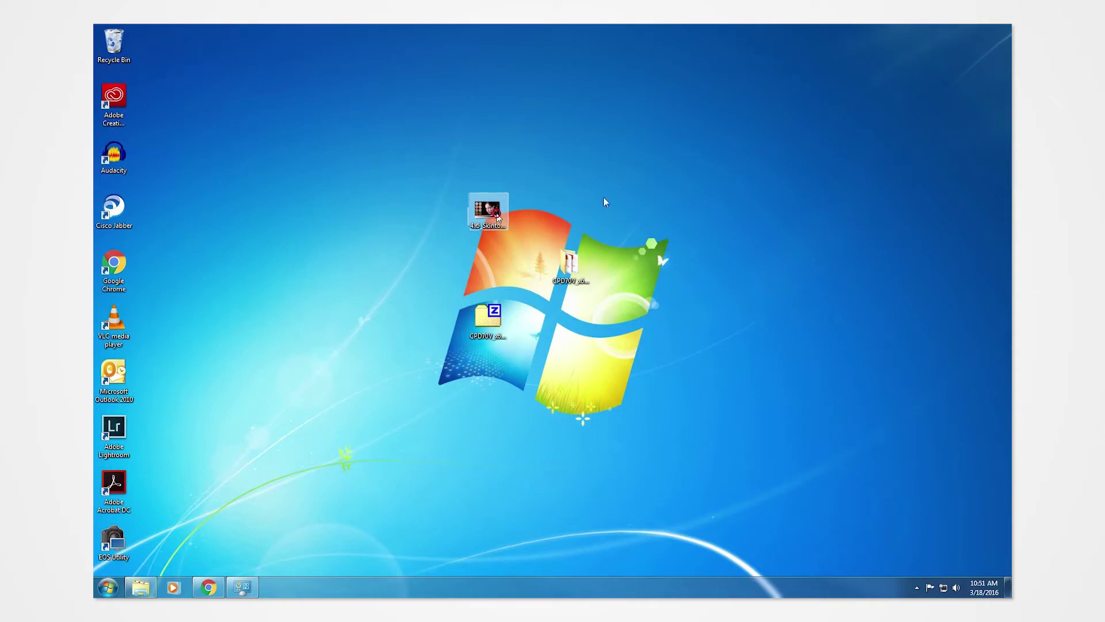
Step: Print 4x6_Skintones_1.jpg on MITSUBISHI CP70D Series(USB) using 10x15 (4x6") paper
double_click(496, 214)
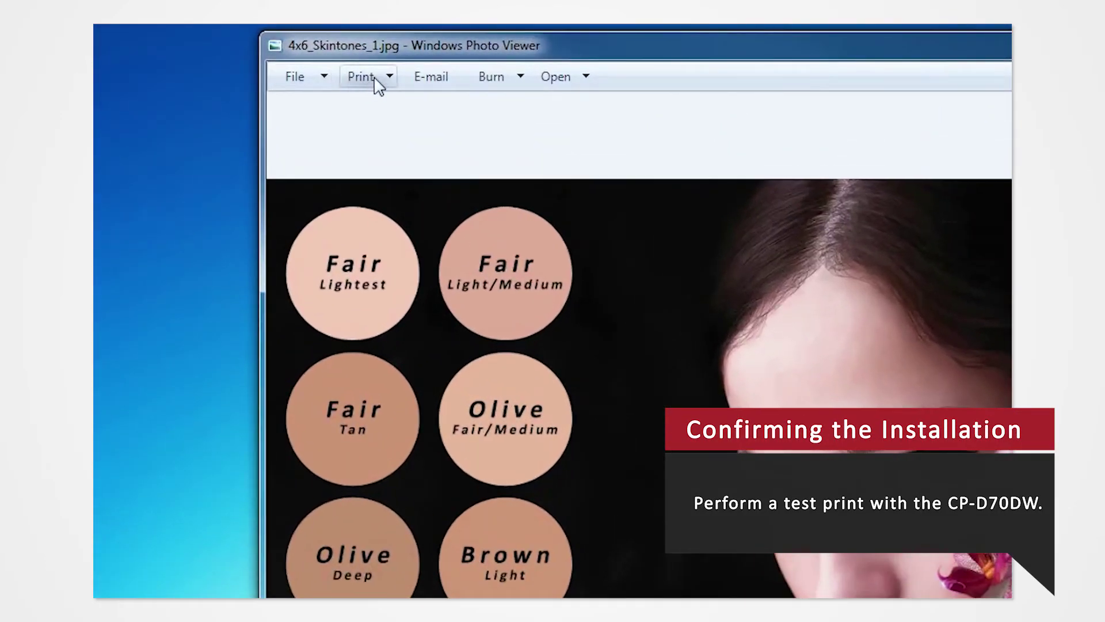
click(383, 106)
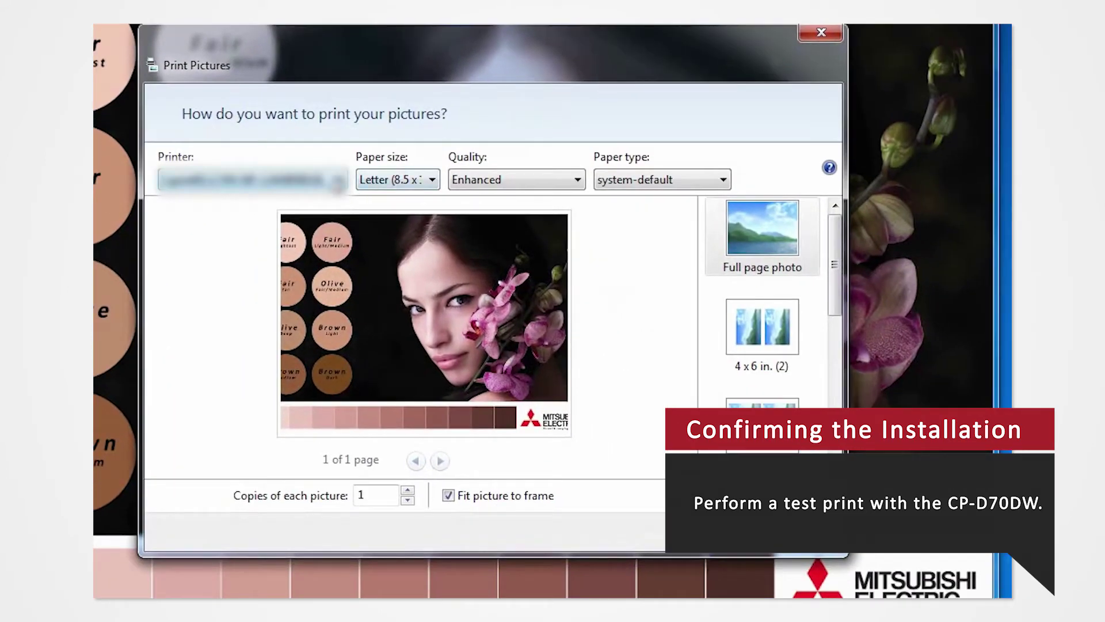
key(alt+Down)
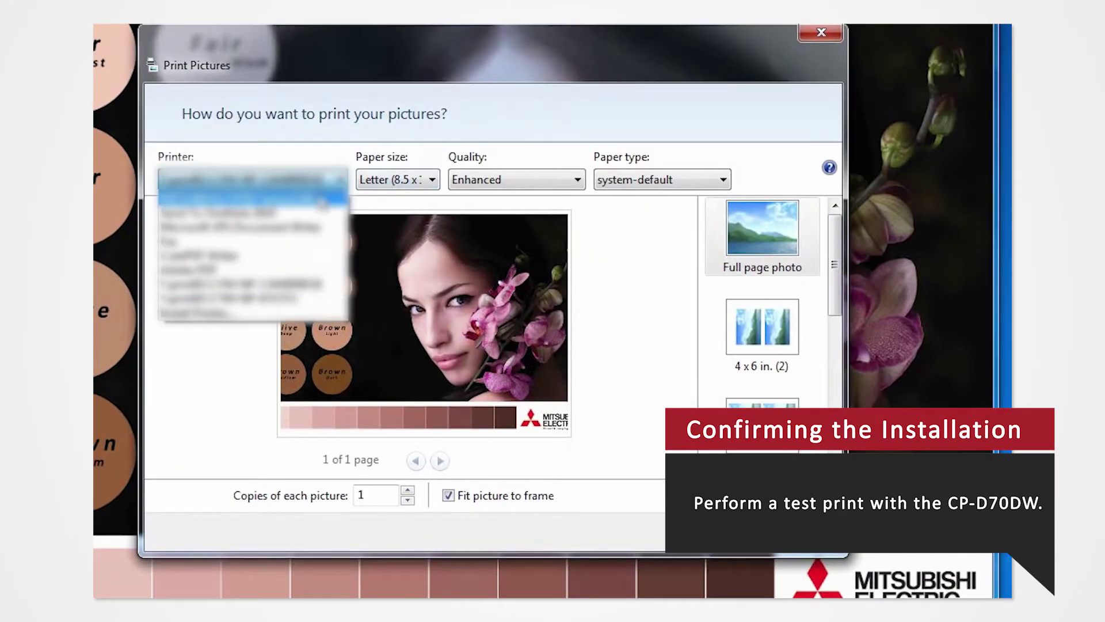
click(326, 197)
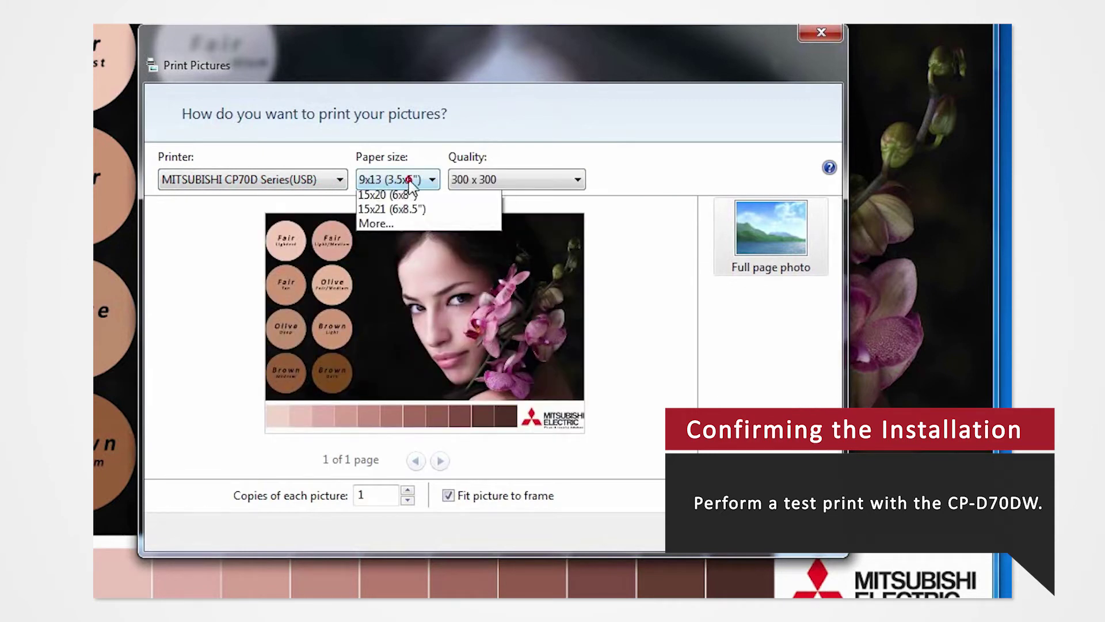
click(405, 212)
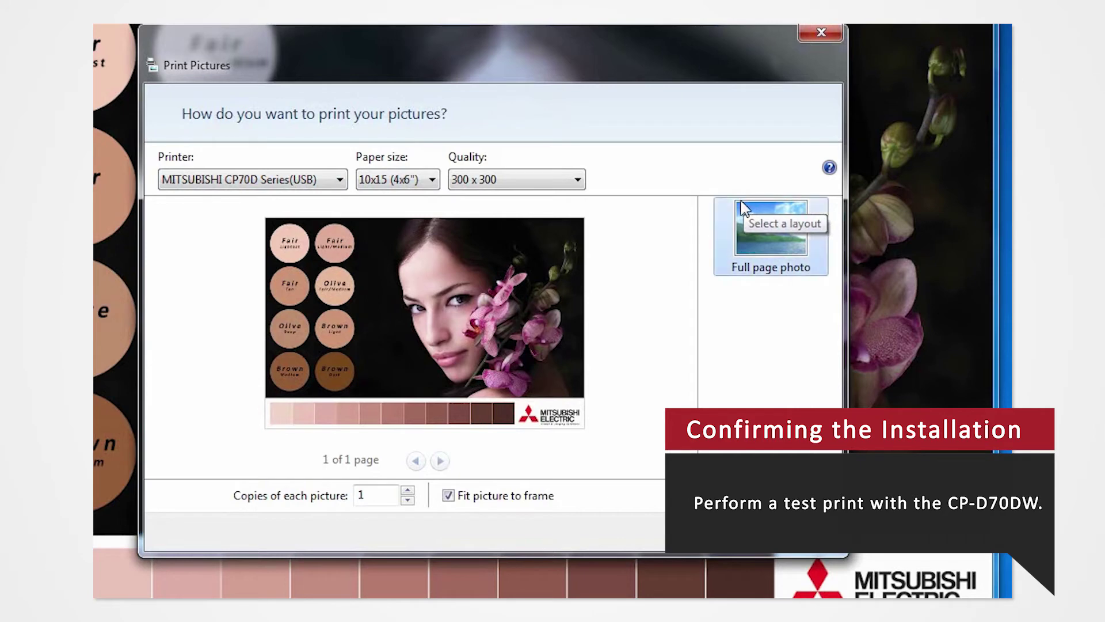
key(Return)
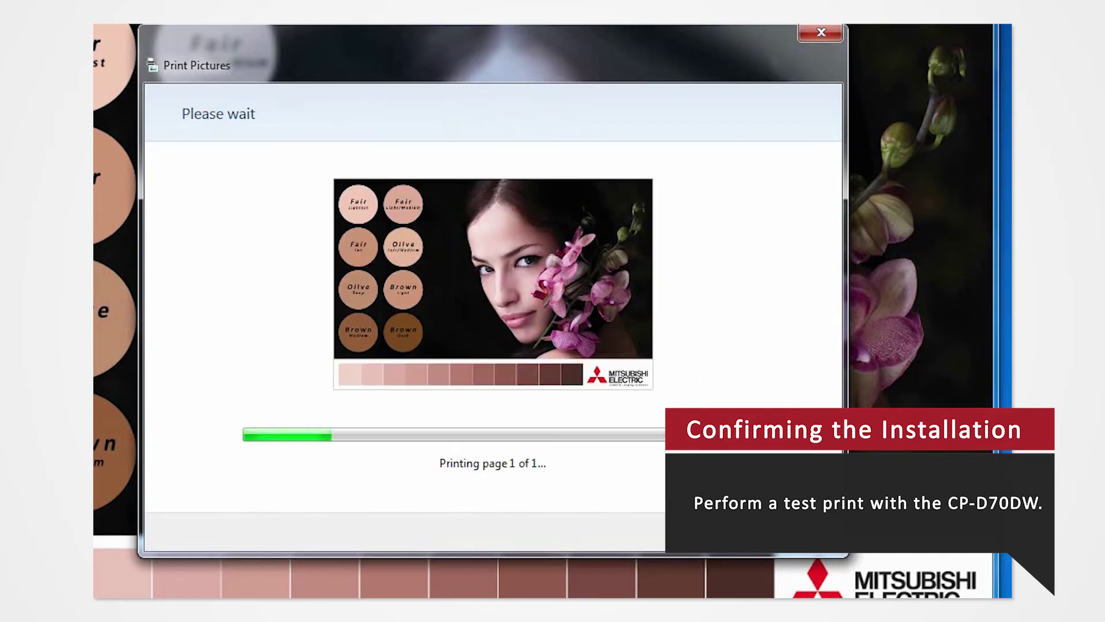